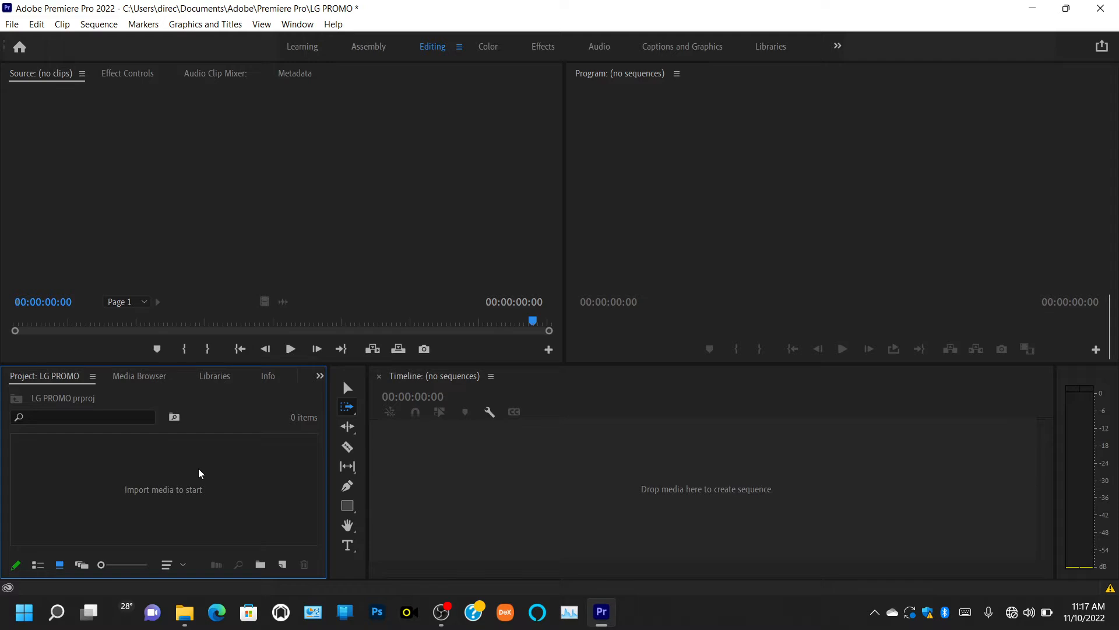
Import the video clip A036_01270633_C039 and create a new timeline sequence from it.
double_click(198, 472)
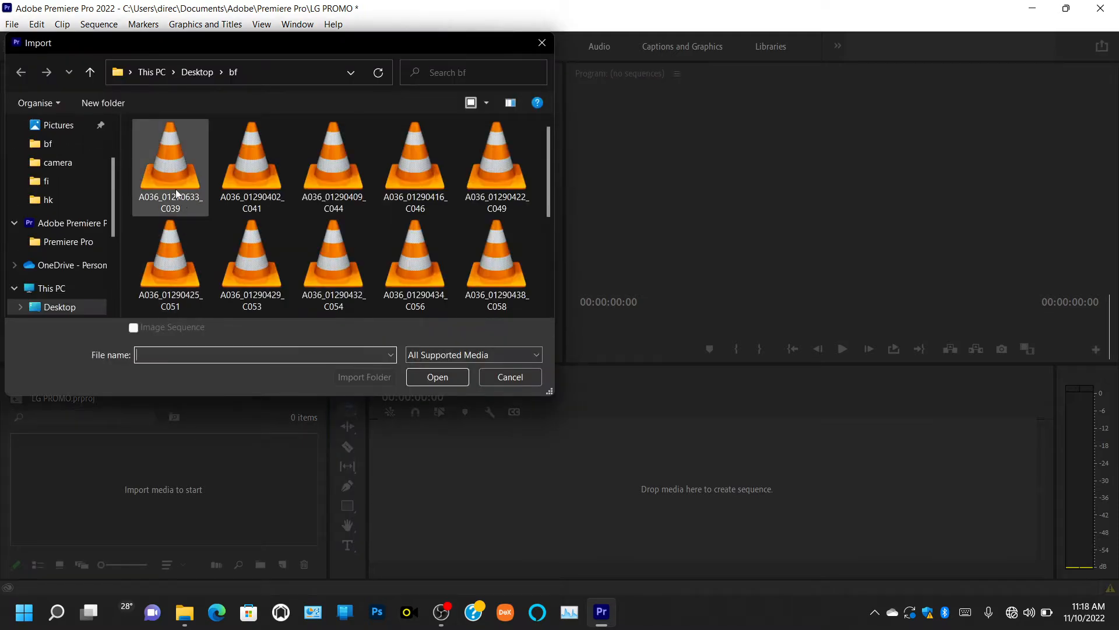
click(176, 195)
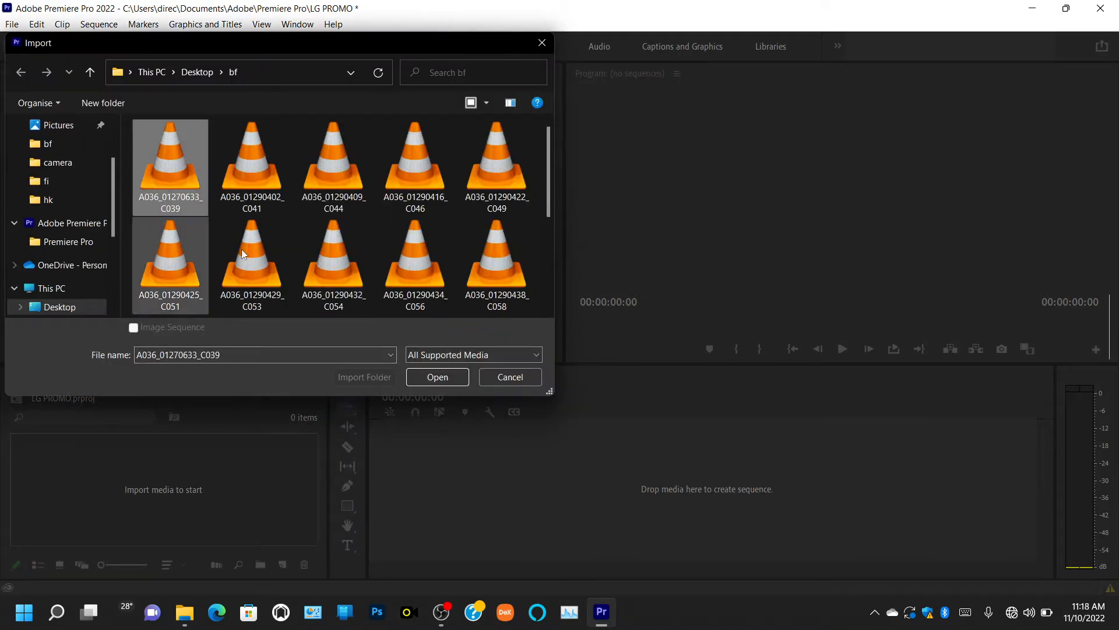
click(431, 378)
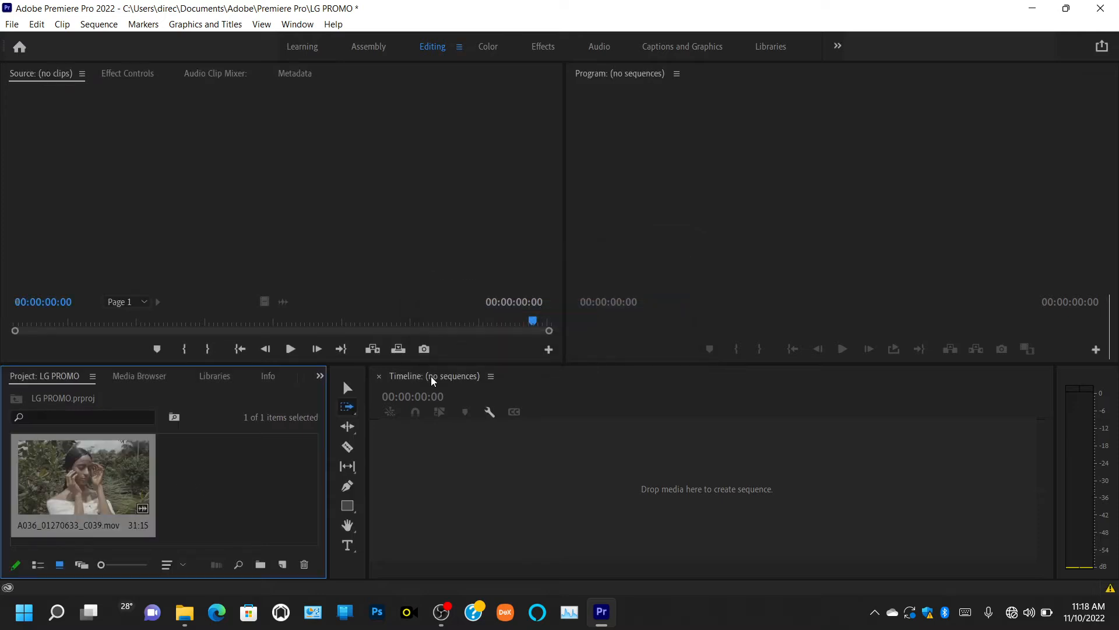
drag(86, 474, 443, 498)
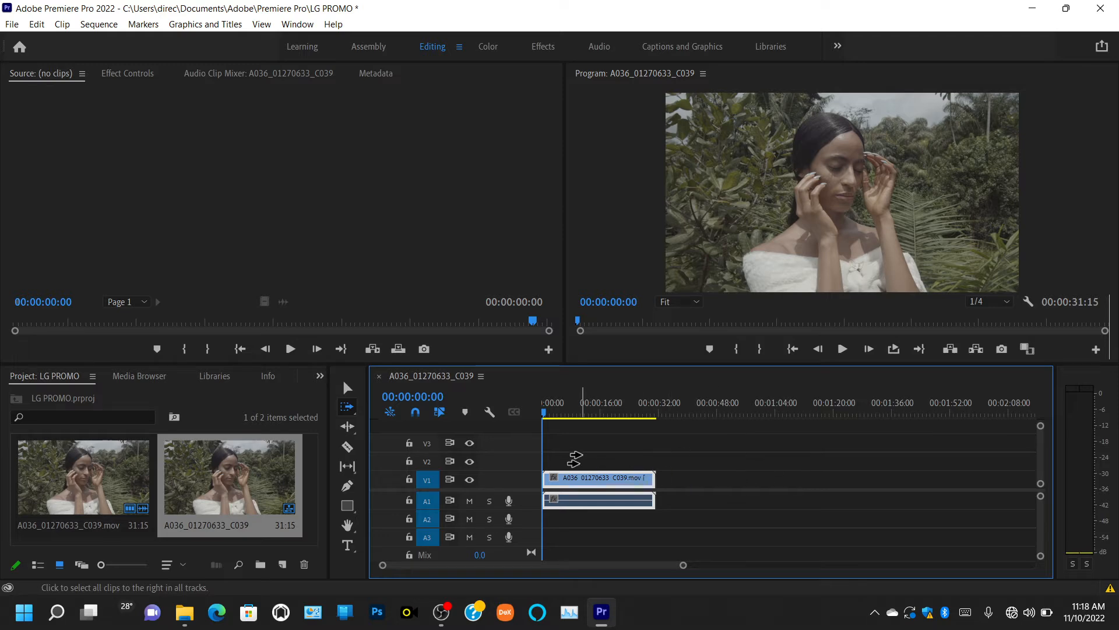
With the Selection tool, copy the timeline clip and paste it directly after its own end.
key(v)
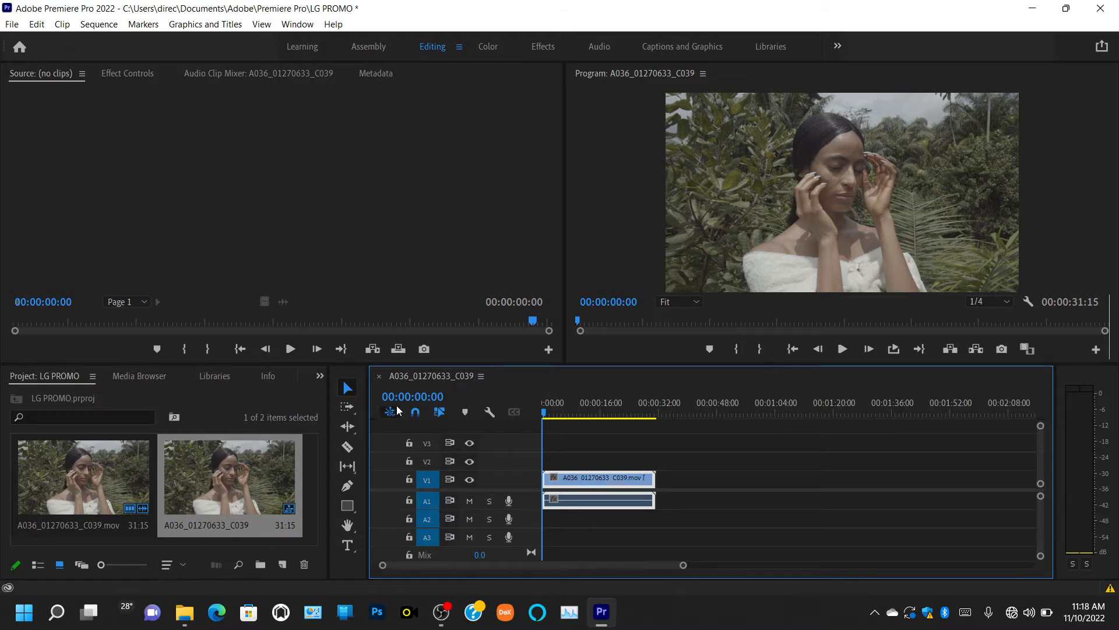
click(349, 389)
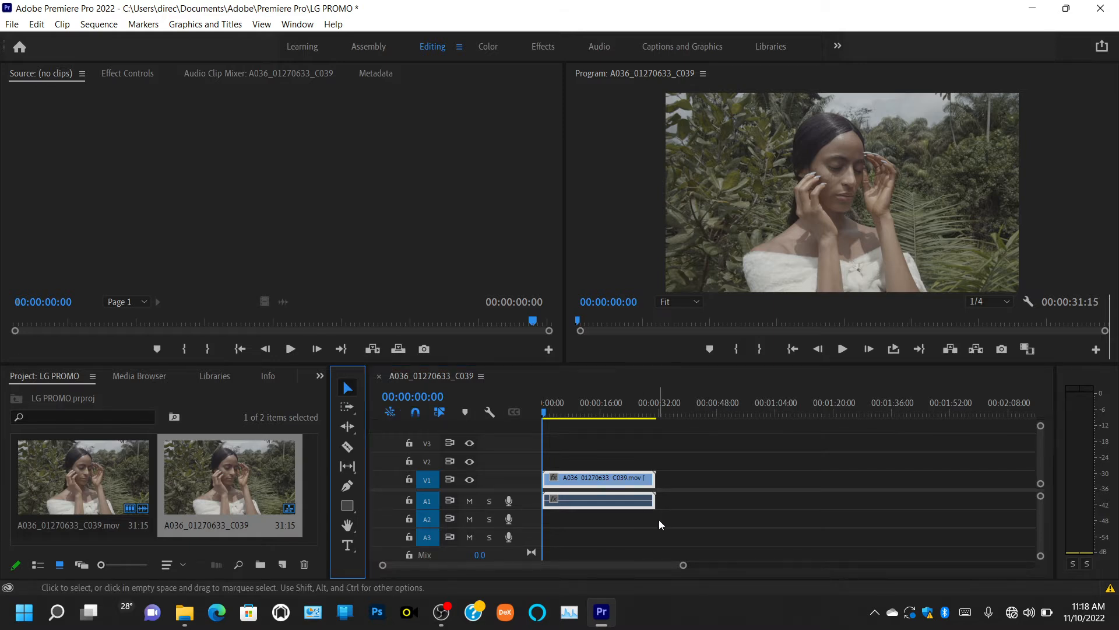
click(701, 463)
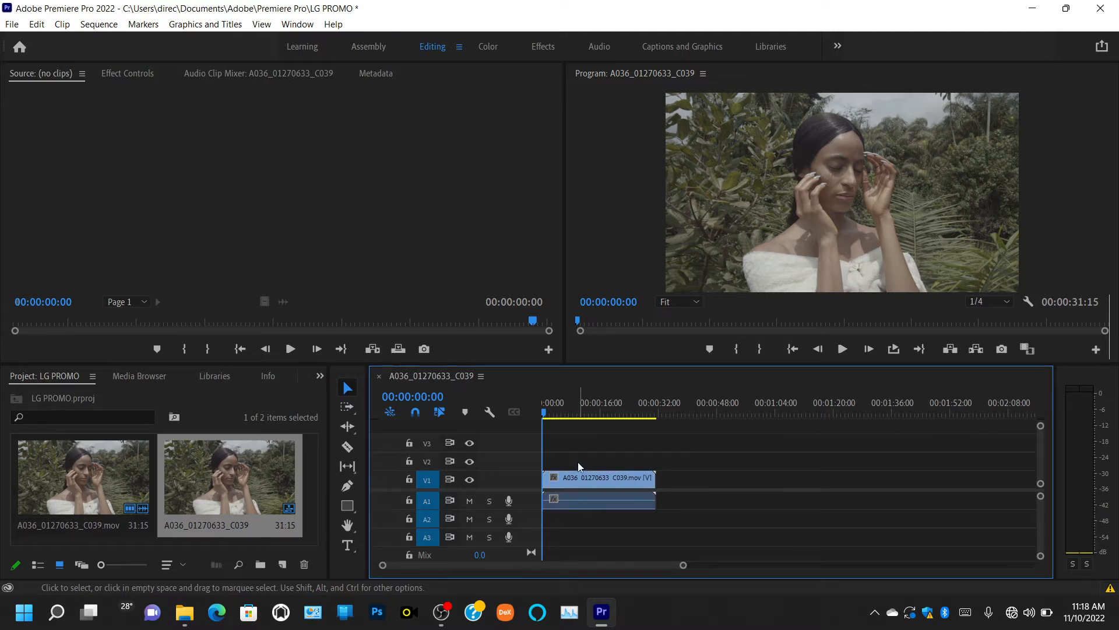
click(596, 479)
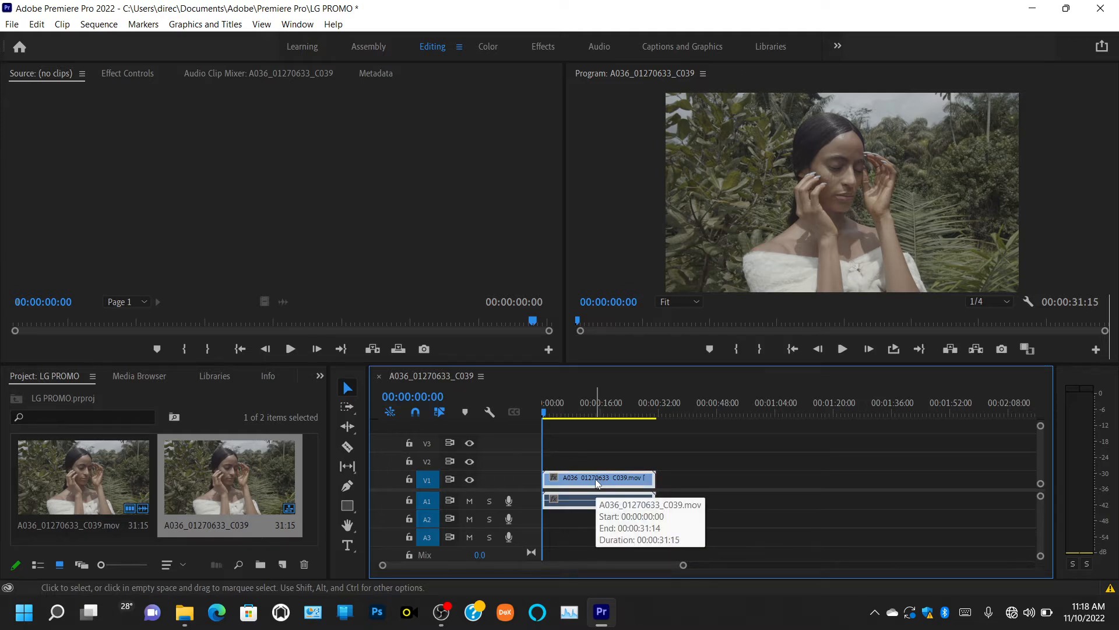
key(End)
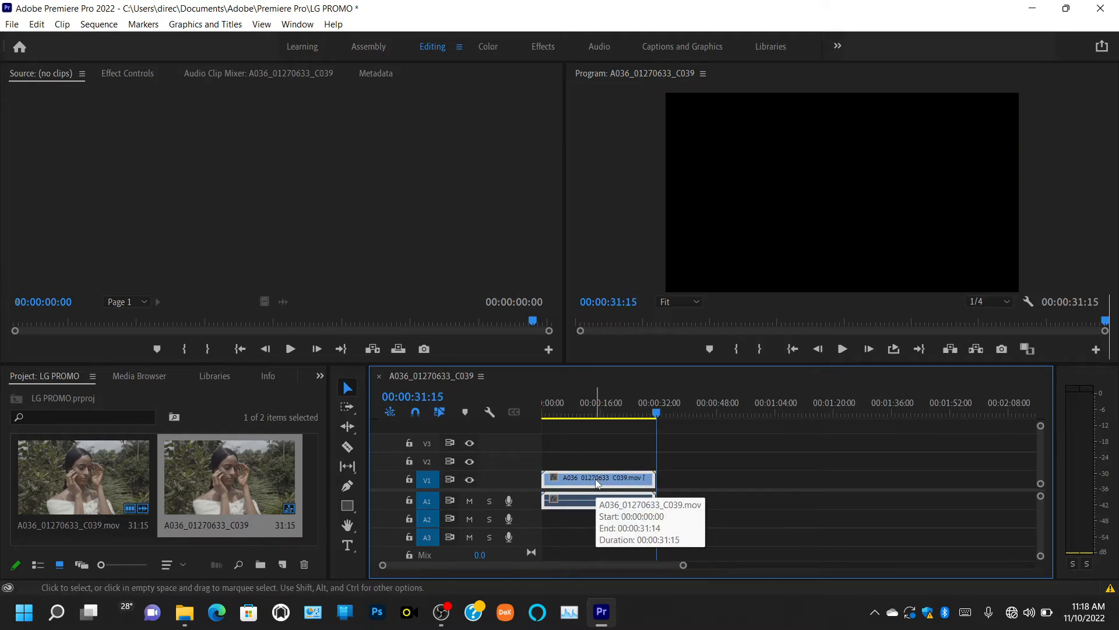
key(ctrl+c)
key(ctrl+v)
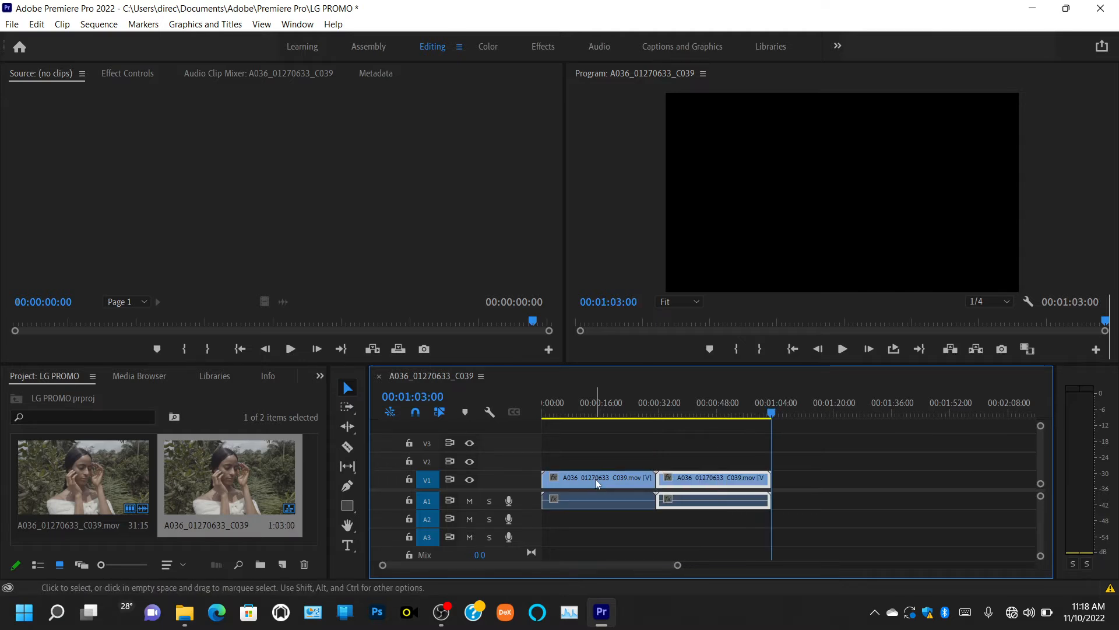
click(693, 460)
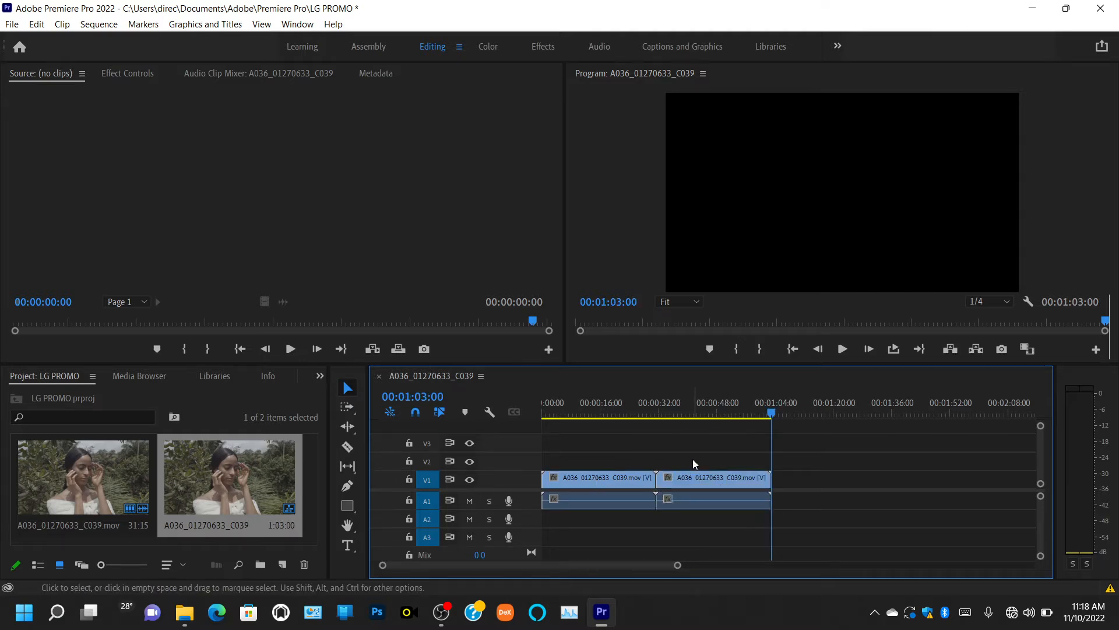
Select each of the two timeline clips individually, marquee-select both together, and clear the selection.
click(620, 478)
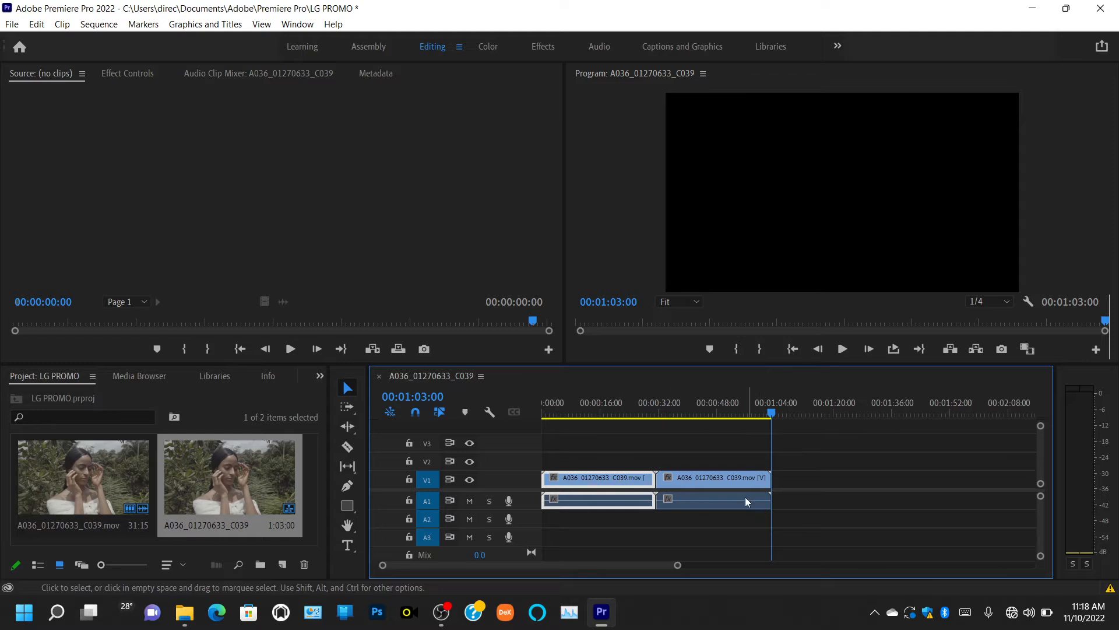
click(726, 481)
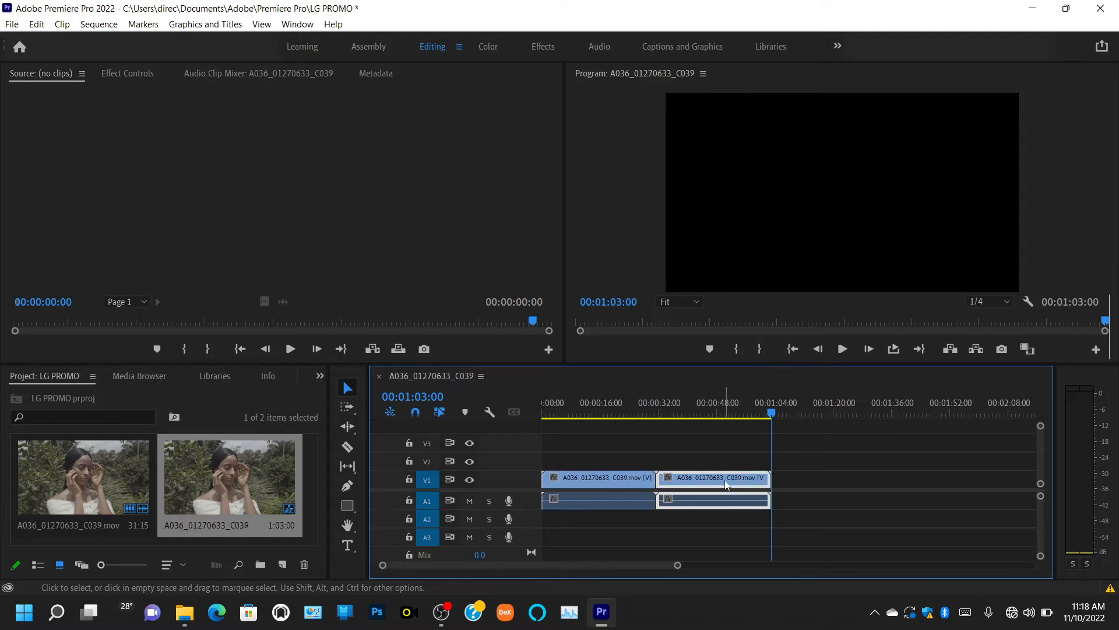
click(634, 484)
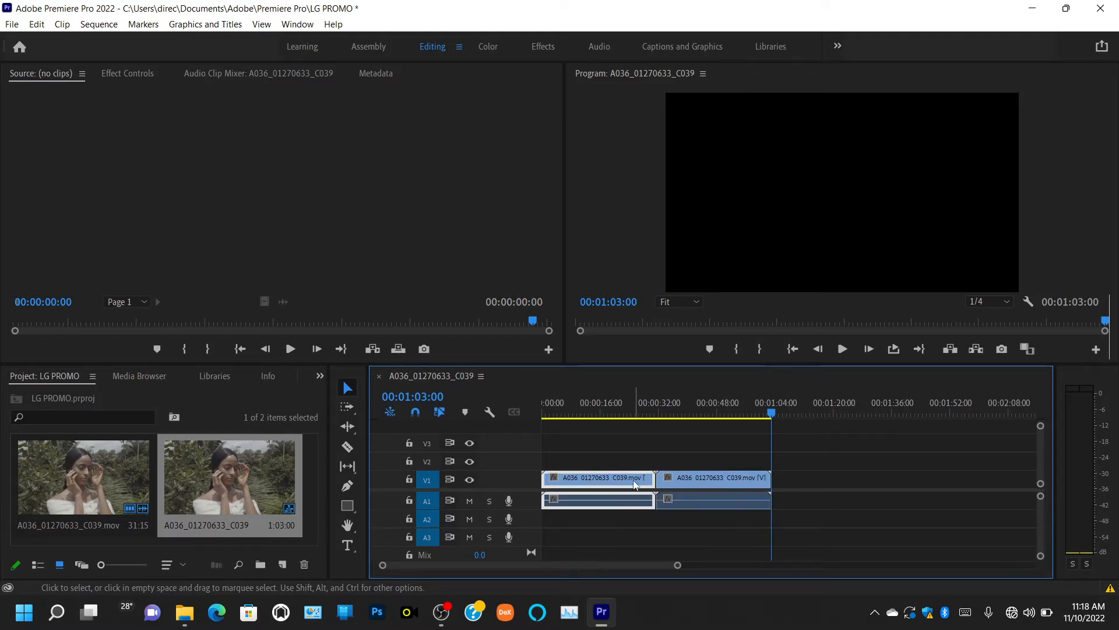
drag(634, 482, 579, 485)
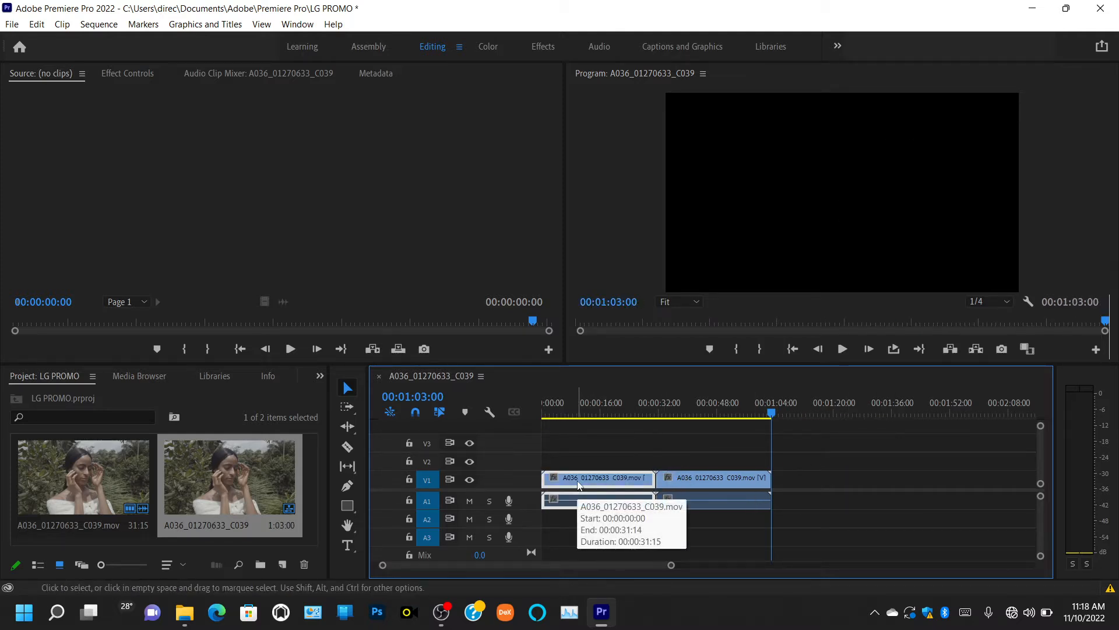
drag(760, 440, 583, 507)
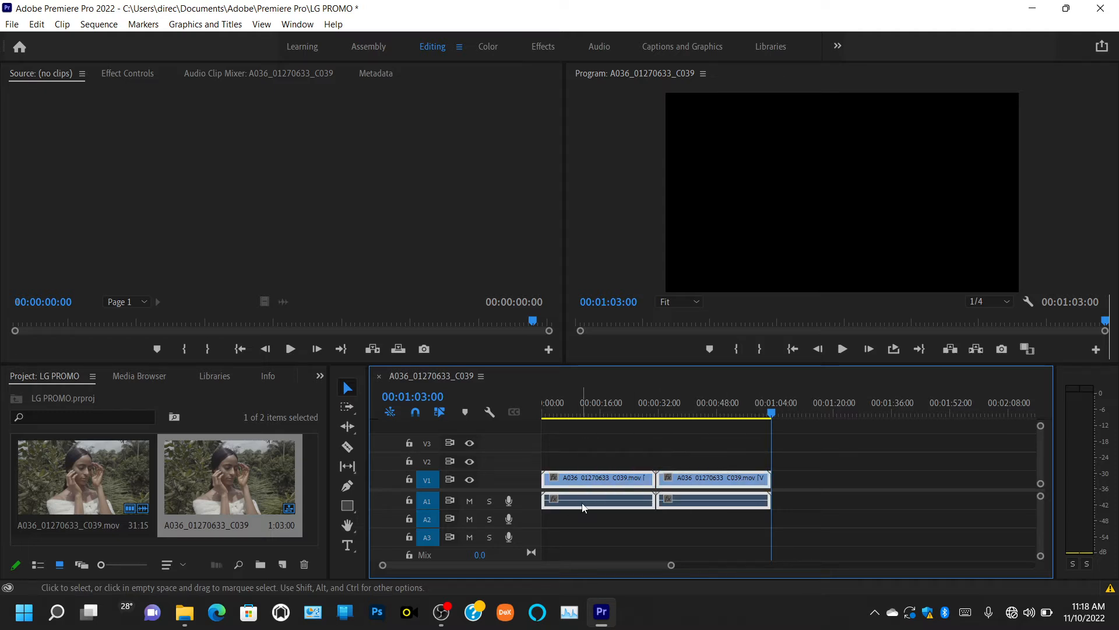
click(738, 450)
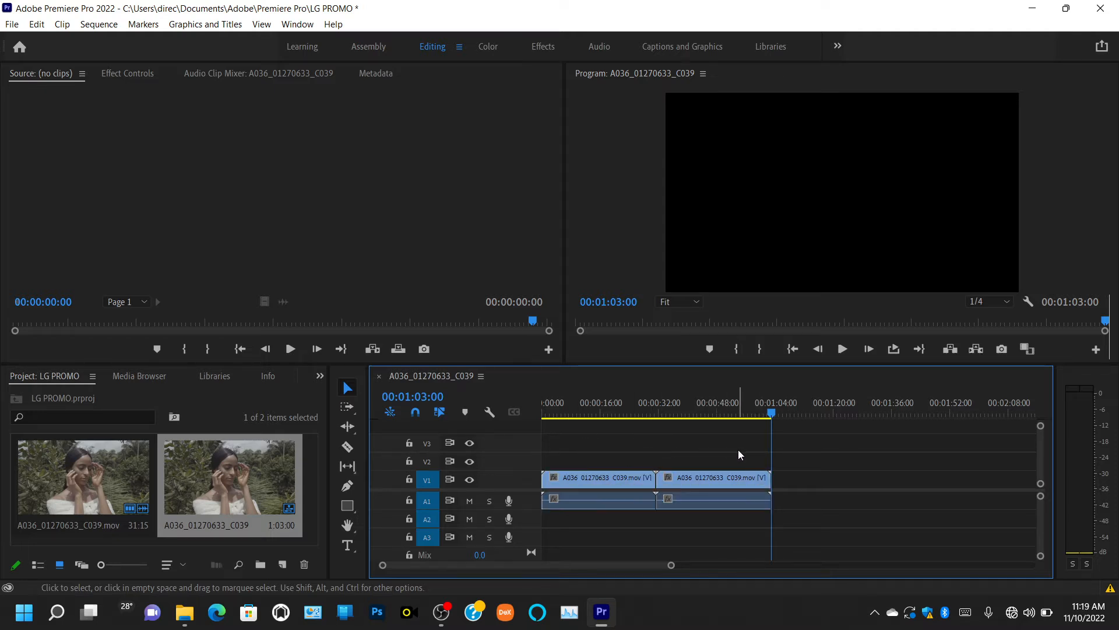
drag(738, 450, 547, 524)
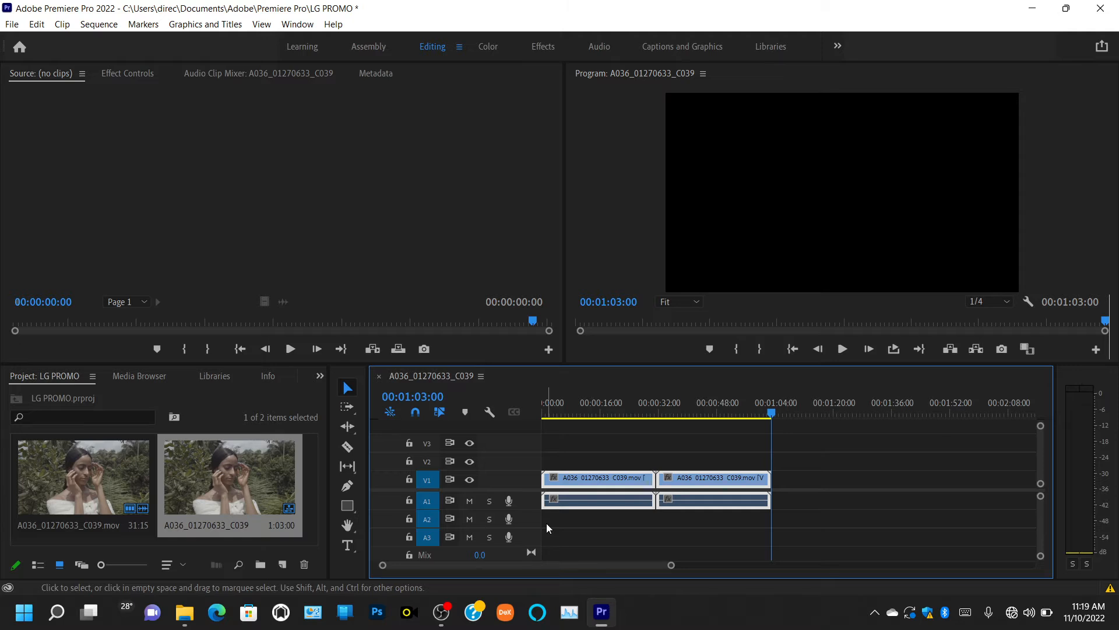
click(610, 448)
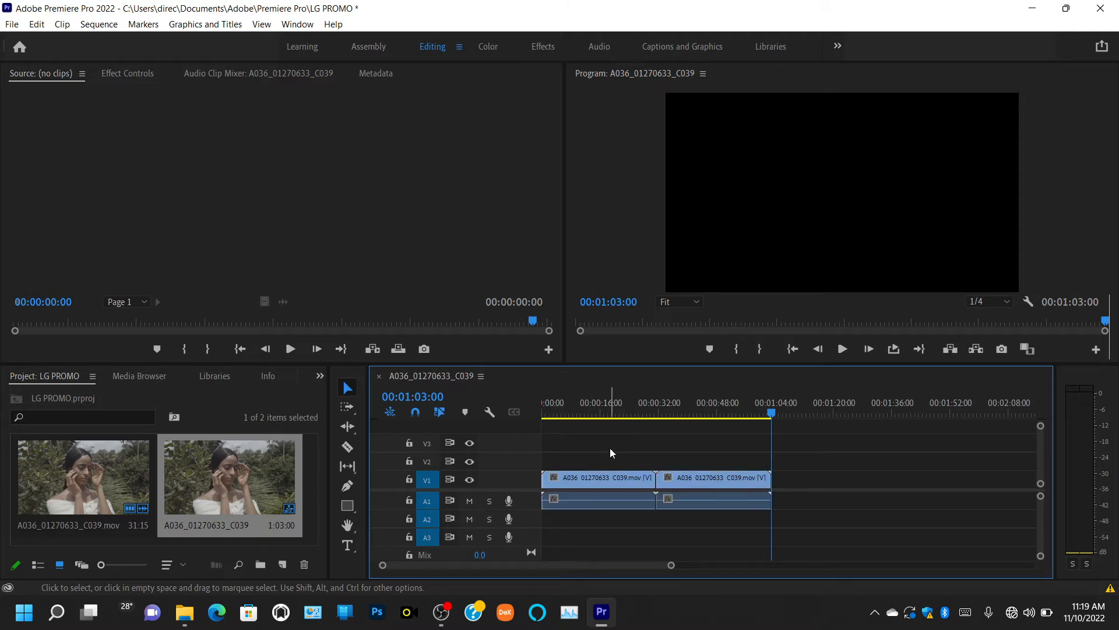
With Track Select Forward, select both clips and move them about 54 seconds later in the sequence.
click(347, 411)
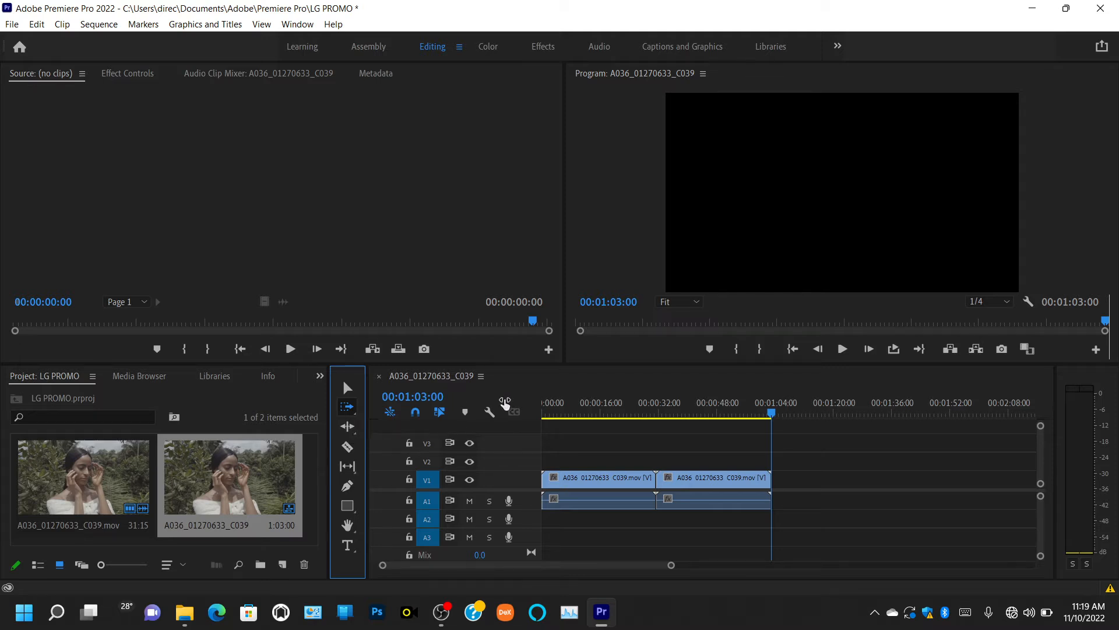
click(563, 480)
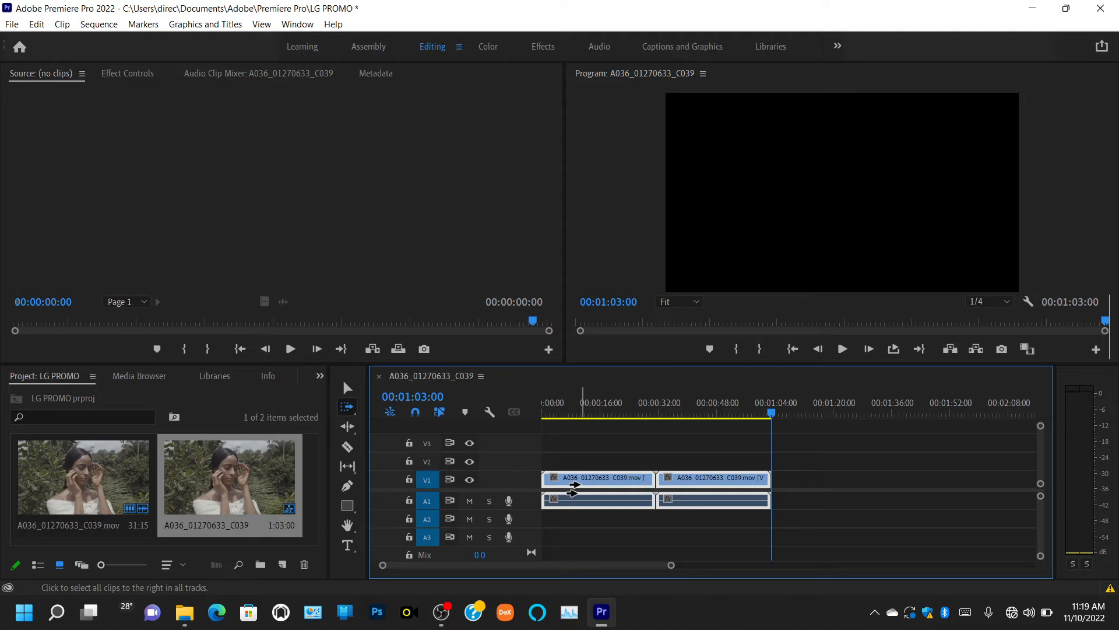
drag(580, 481, 782, 478)
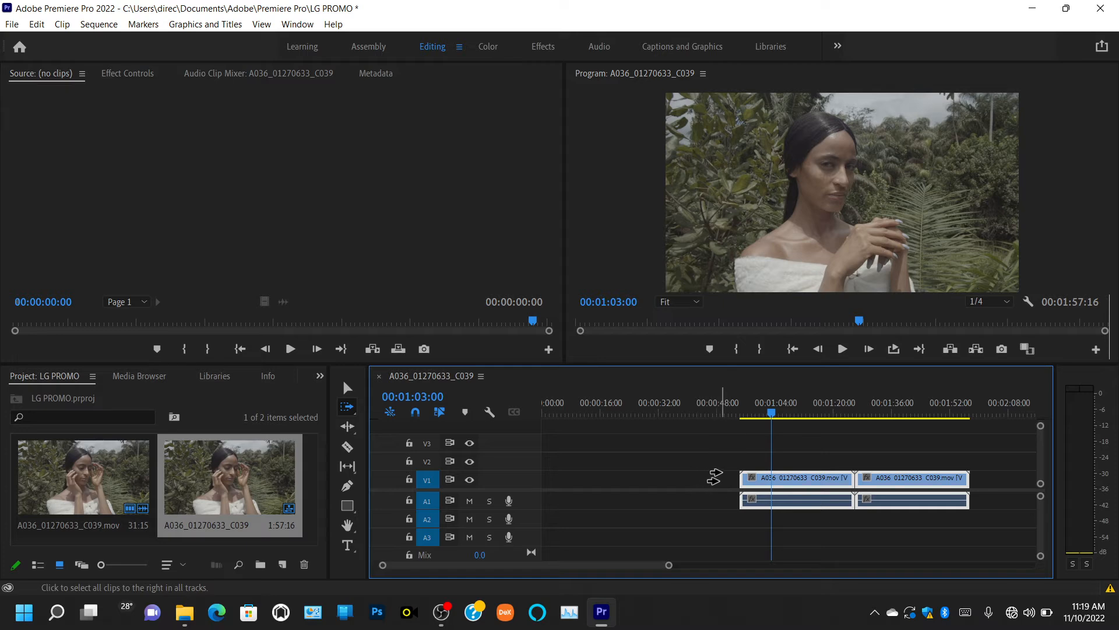
Paste the pair of clips at 00:01:03:00 and again at 00:00:09:06.
key(ctrl+v)
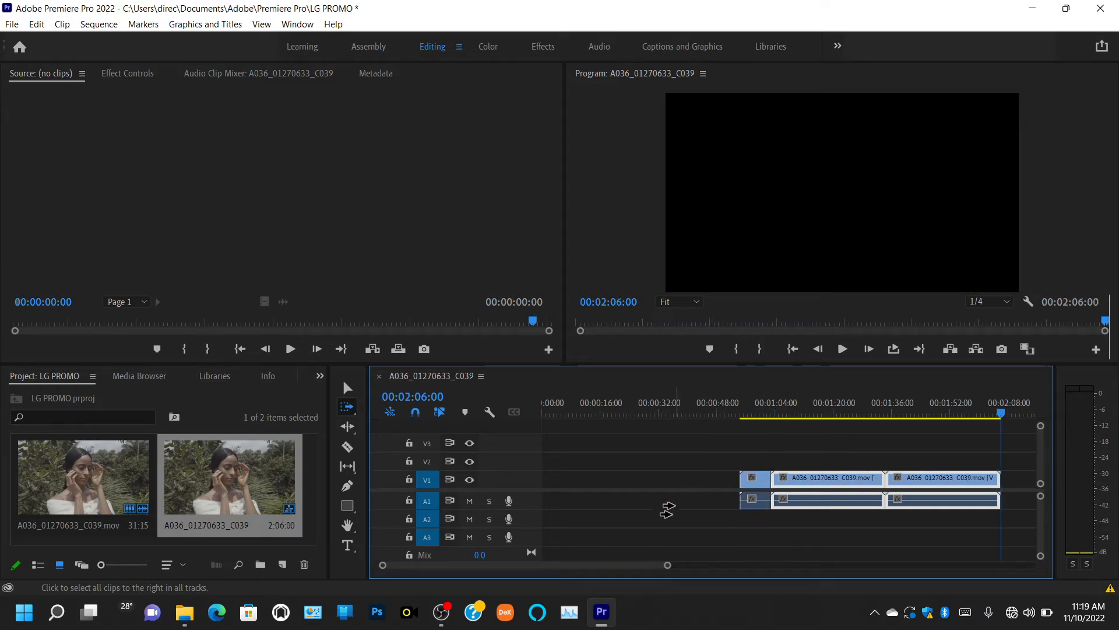
click(576, 413)
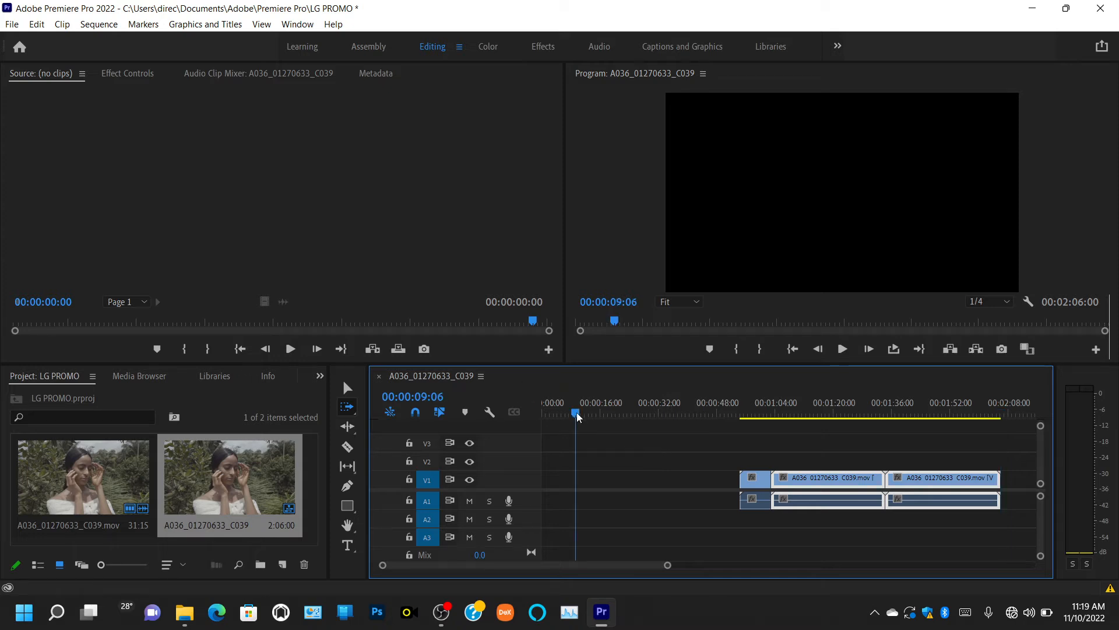
key(ctrl+z)
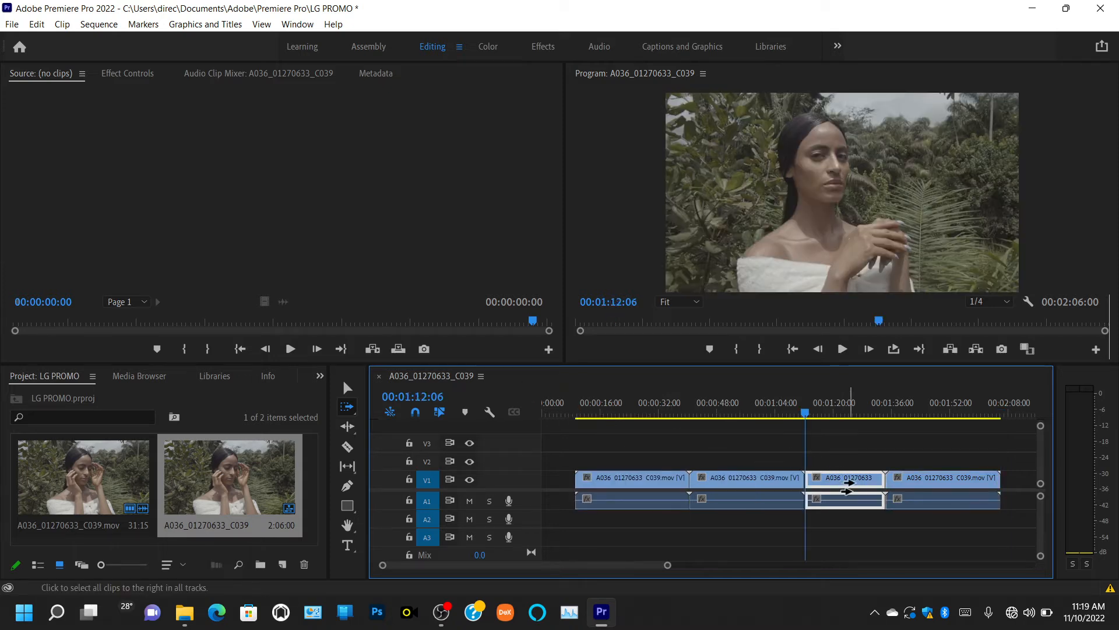
With Track Select Forward, select the third clip and everything after it and shift them about 30 seconds later.
click(861, 501)
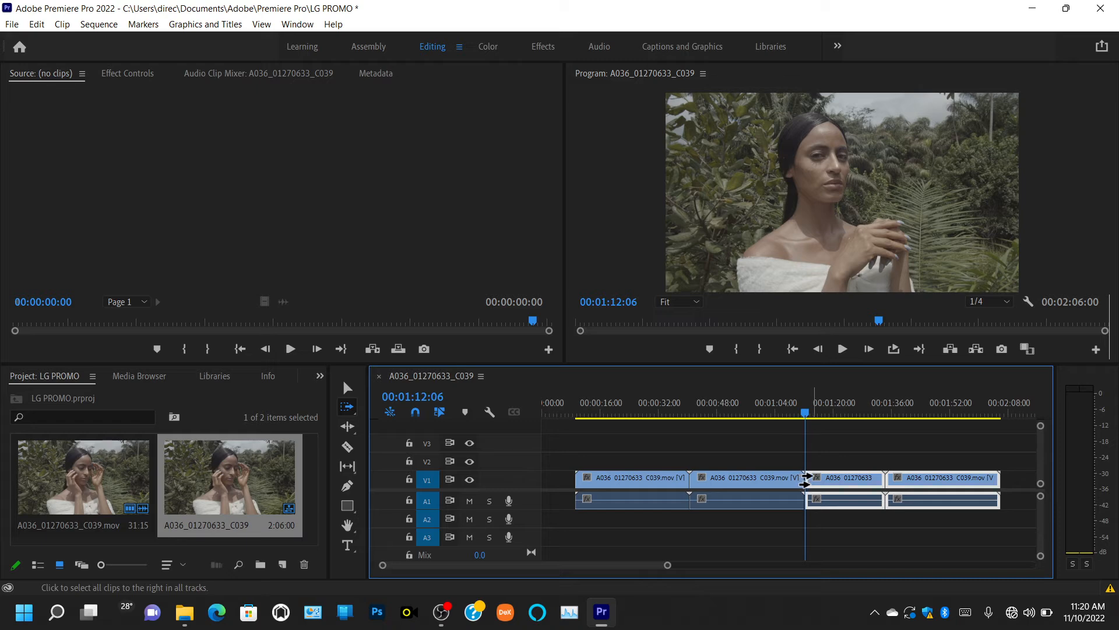
drag(805, 479, 927, 479)
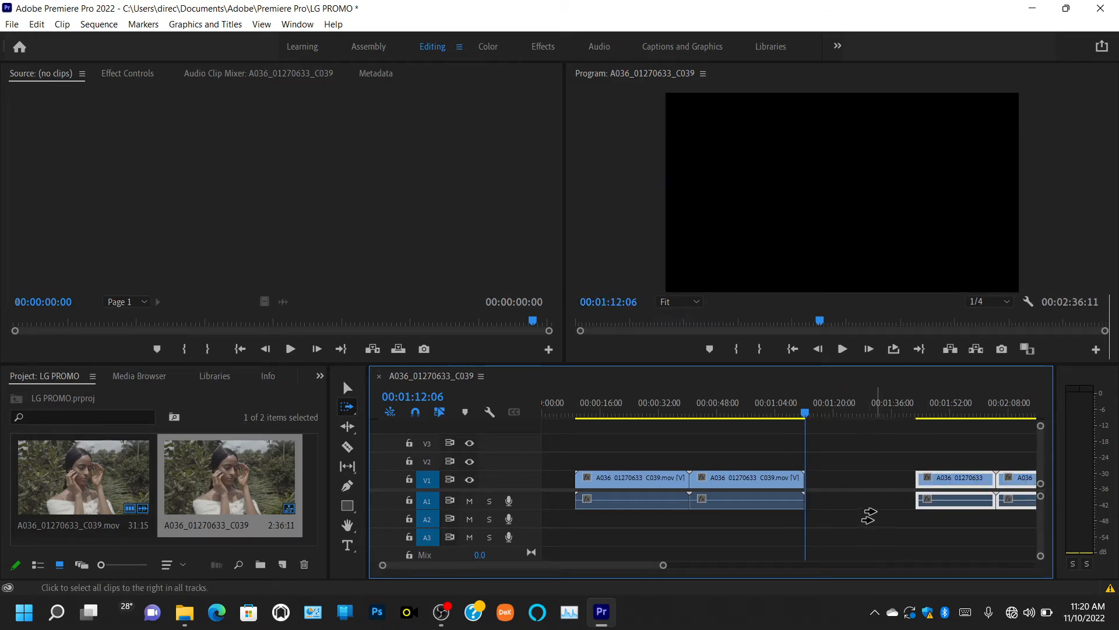
With Track Select Backward, select the third clip and everything before it and move them earlier until the first clip starts at the sequence beginning.
click(350, 411)
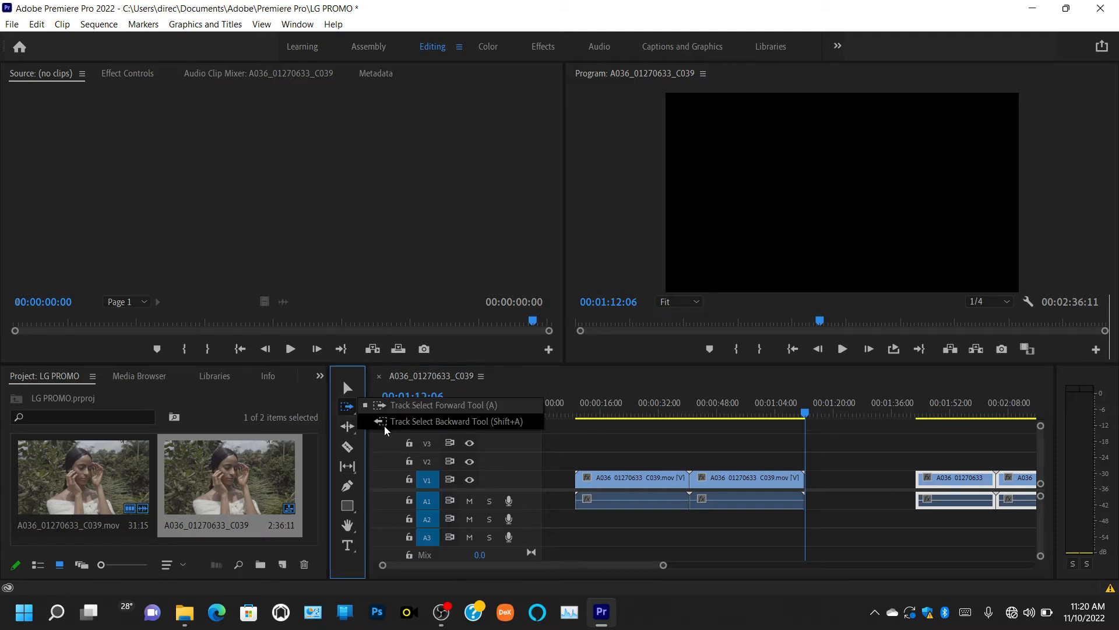
click(387, 421)
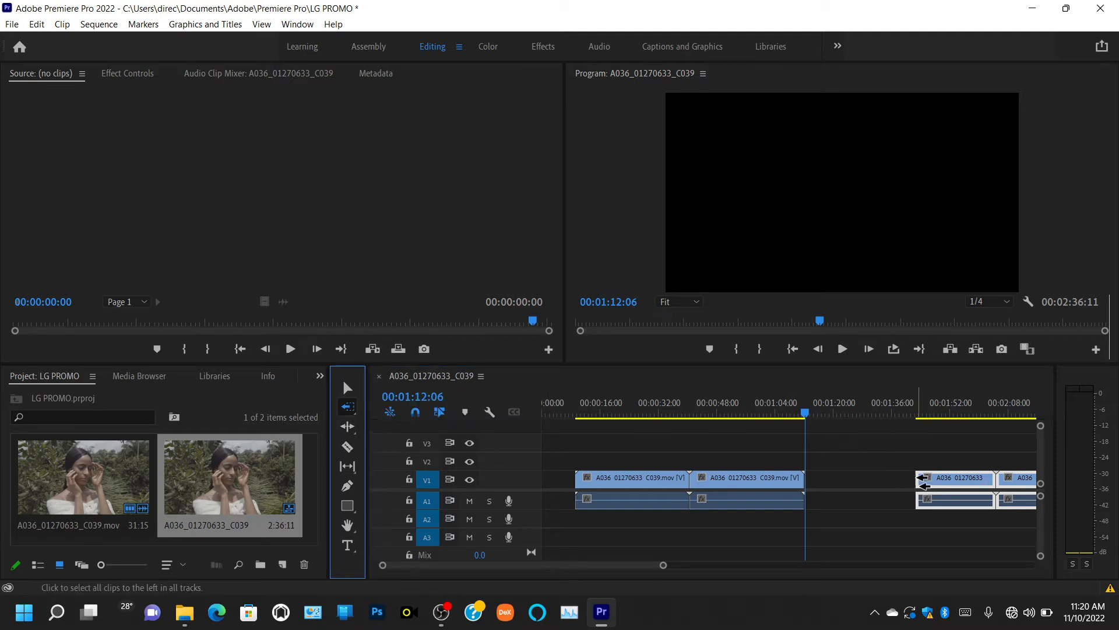
click(935, 478)
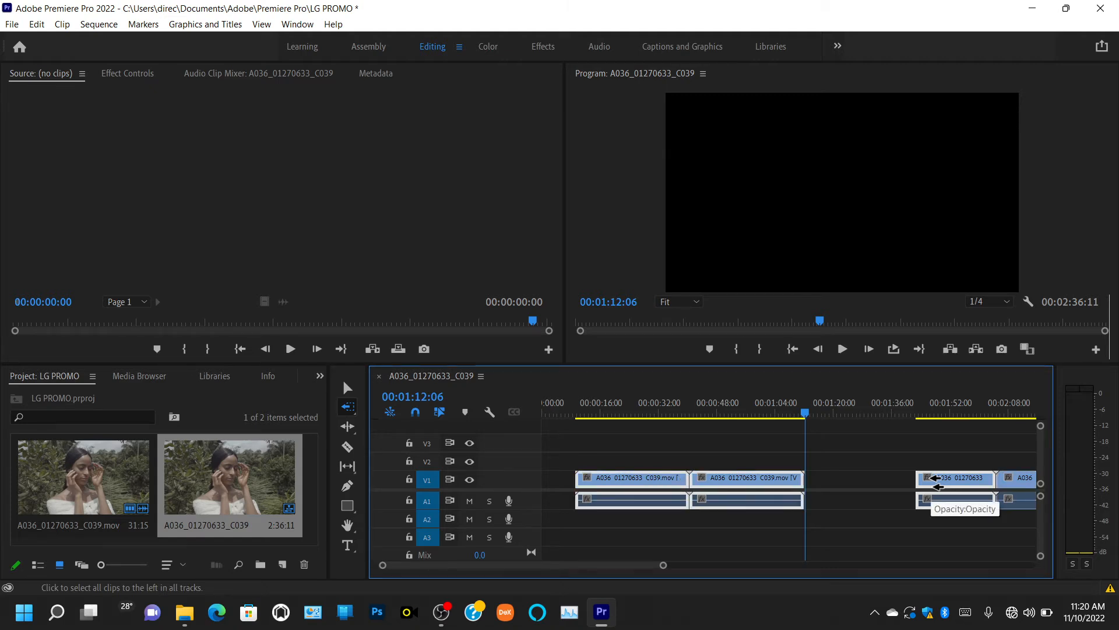
drag(935, 478, 850, 492)
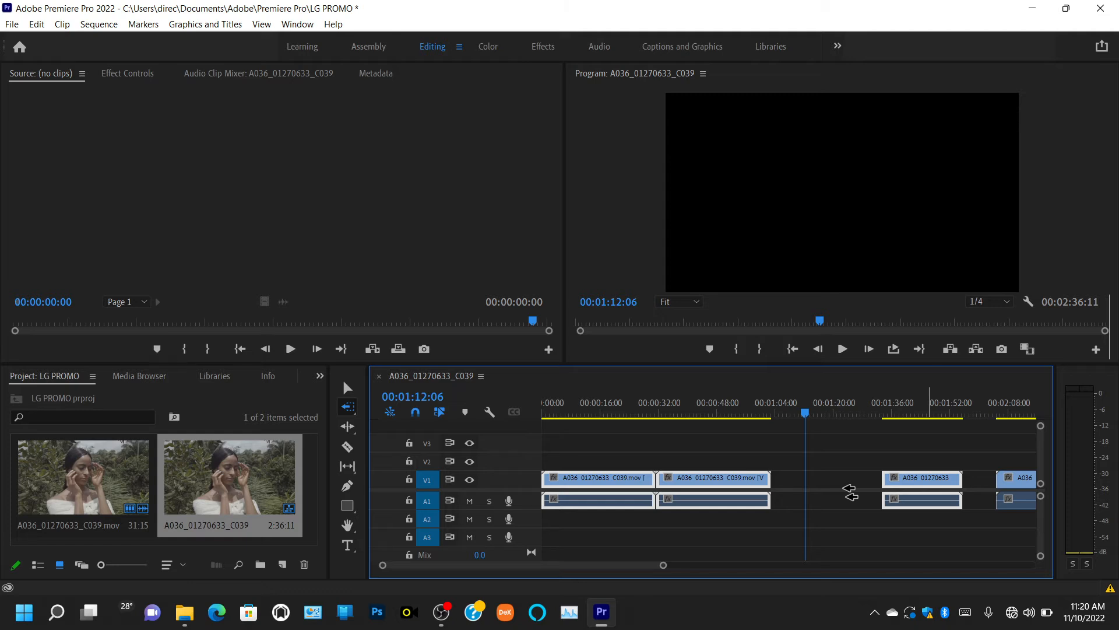
click(585, 442)
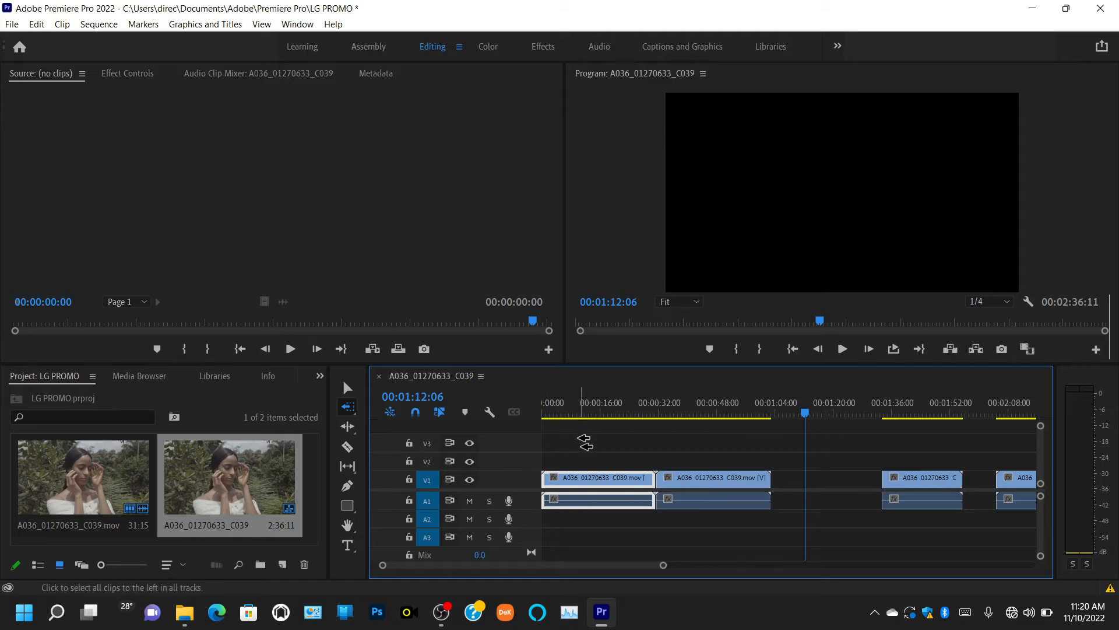
With Ripple Edit, close the gap between the second and third clips so the trailing clips shift earlier.
click(347, 428)
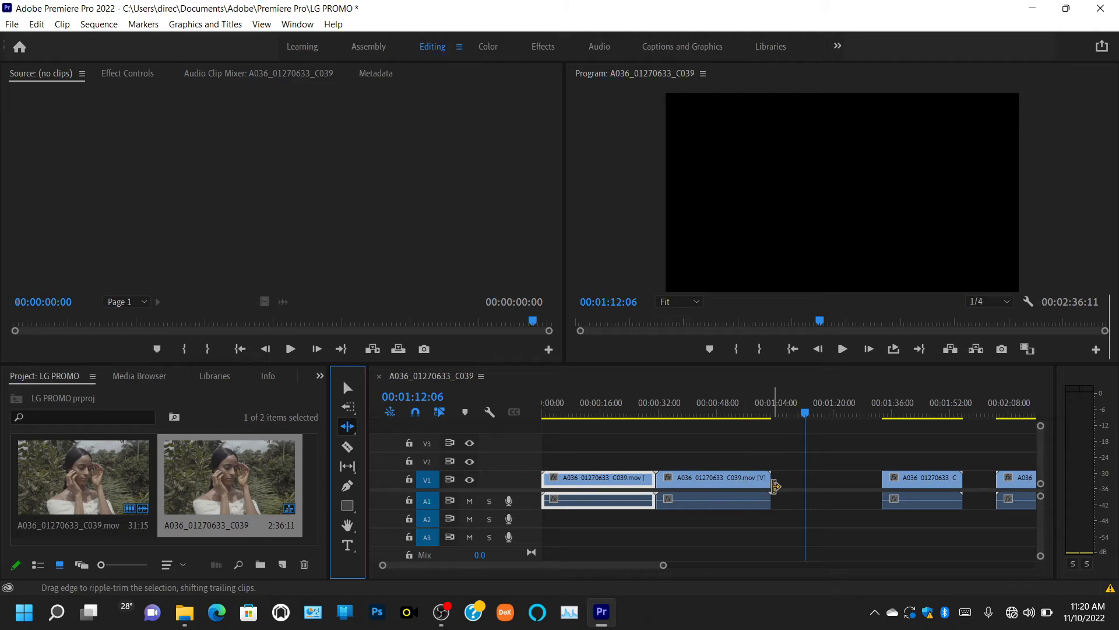
drag(775, 486, 834, 486)
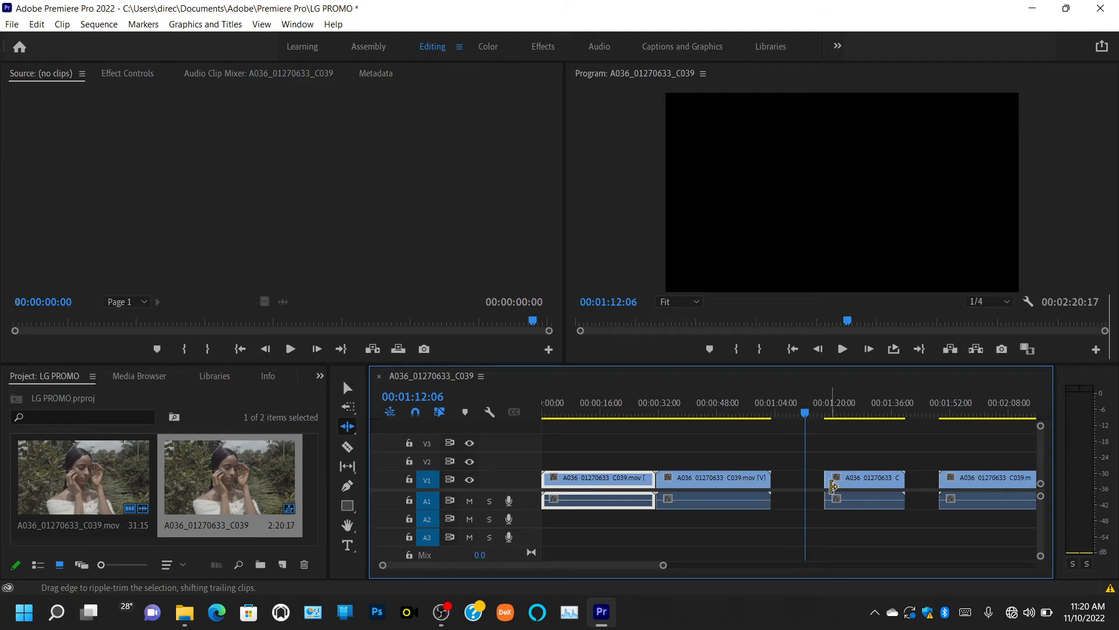
drag(767, 478, 823, 479)
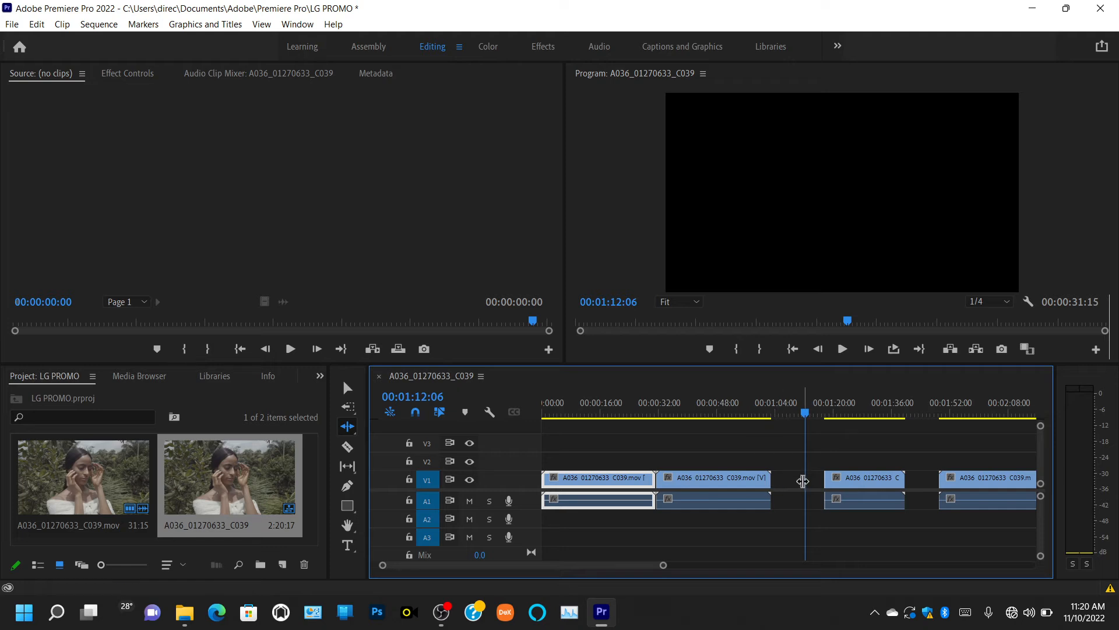
drag(779, 479, 824, 483)
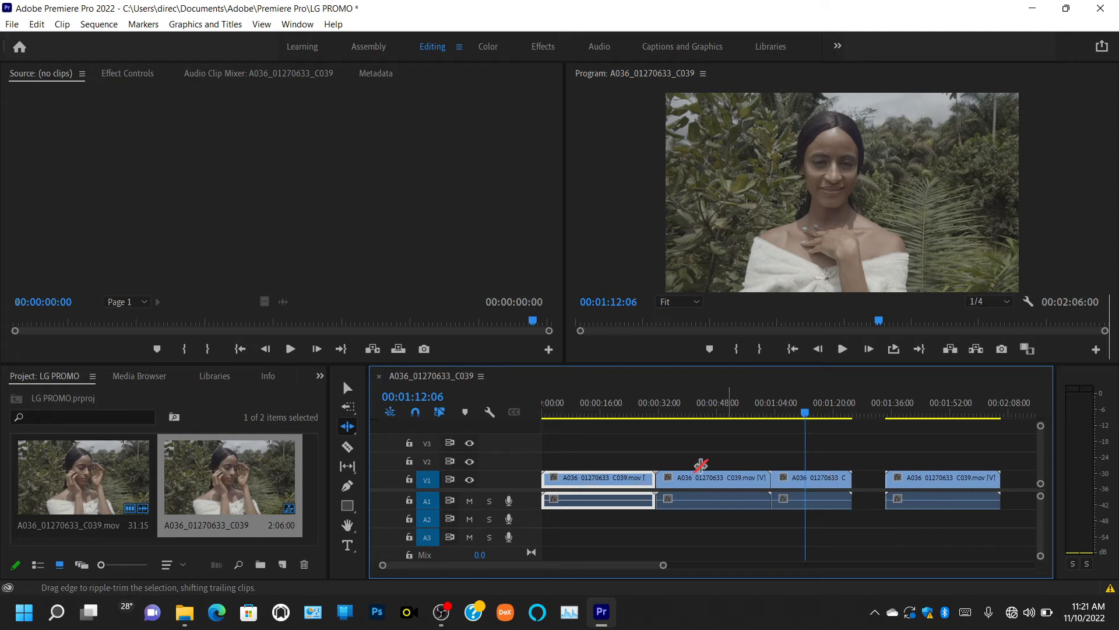
Split the second clip at about 00:00:47:04 with the Razor and use the Slip tool on the media beside the cut.
click(348, 448)
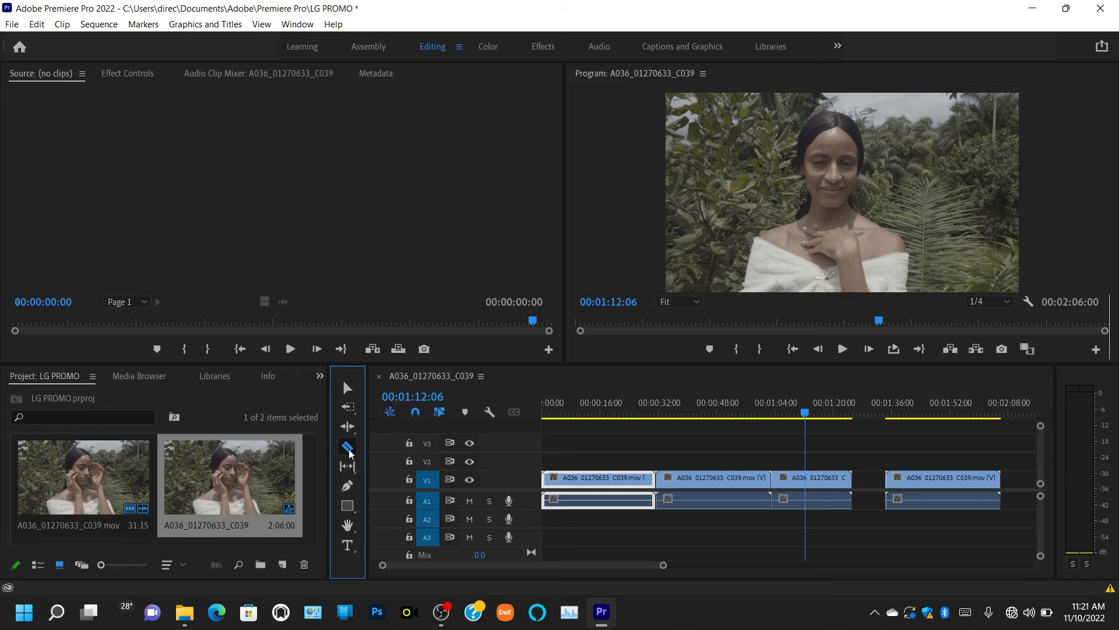
click(715, 486)
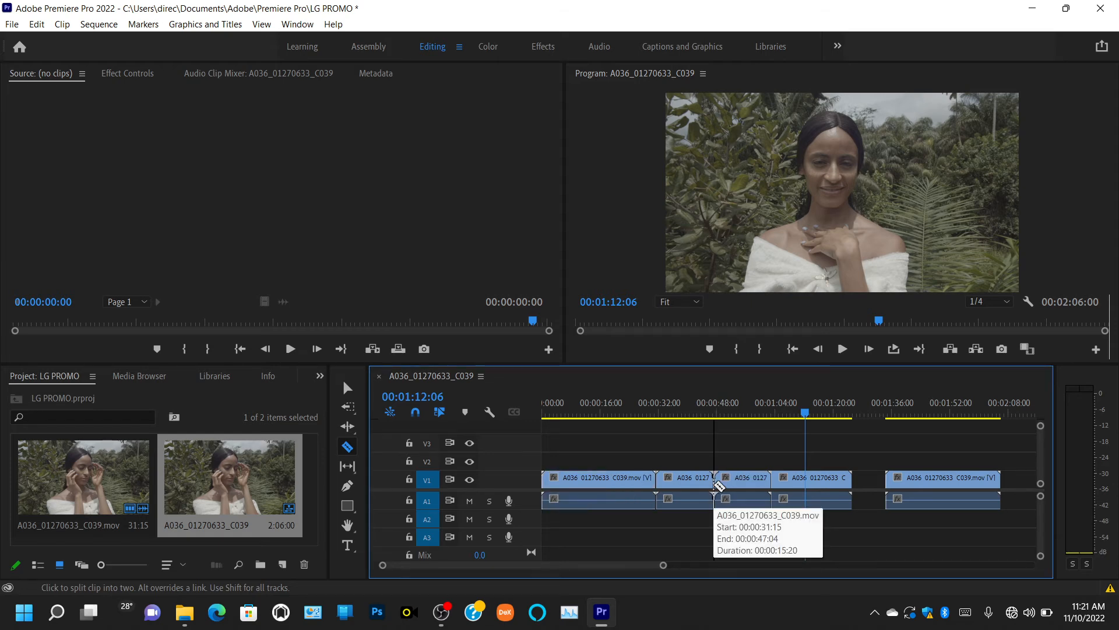
click(346, 470)
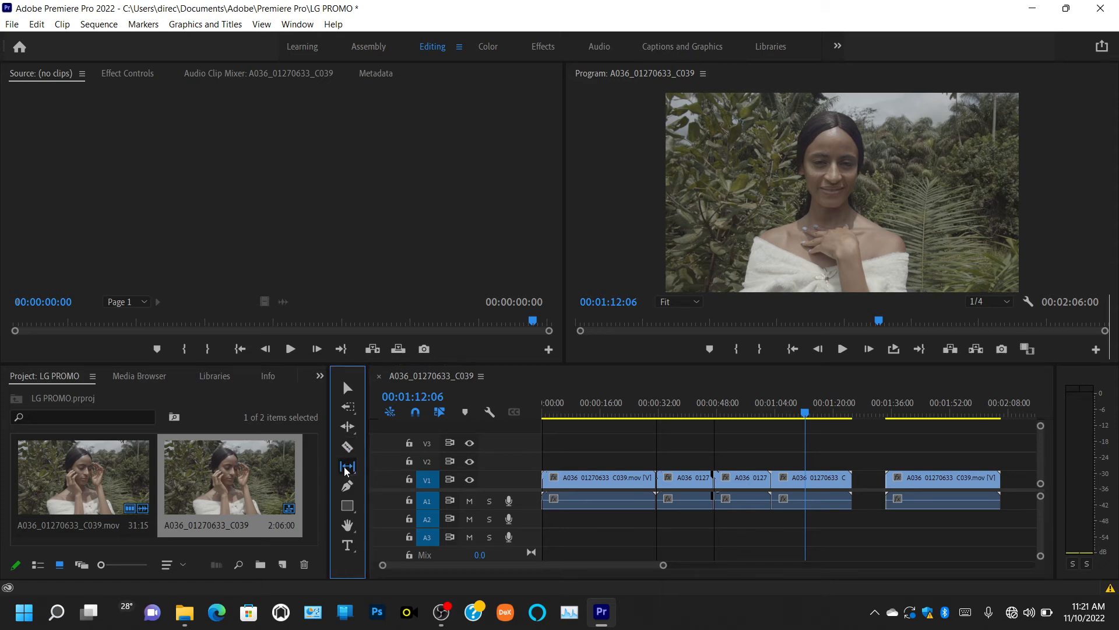
click(715, 482)
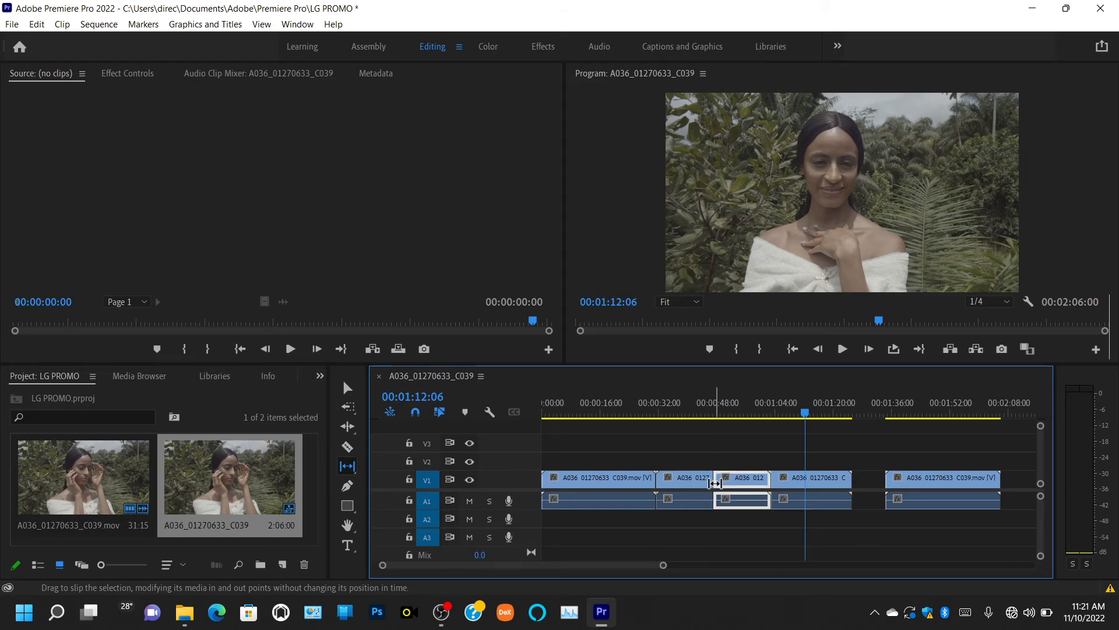
mouse_move(716, 483)
mouse_down()
mouse_move(765, 485)
mouse_move(719, 489)
mouse_move(751, 489)
mouse_move(733, 495)
mouse_up()
Play the sequence across the cut, starting from 00:00:46:11.
click(713, 416)
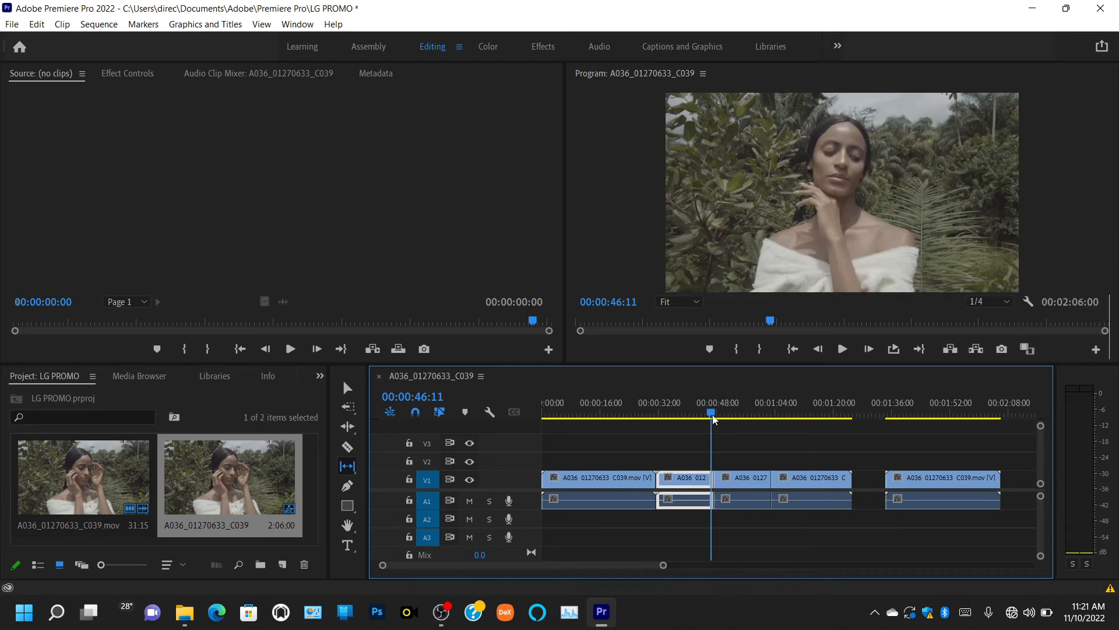
key(space)
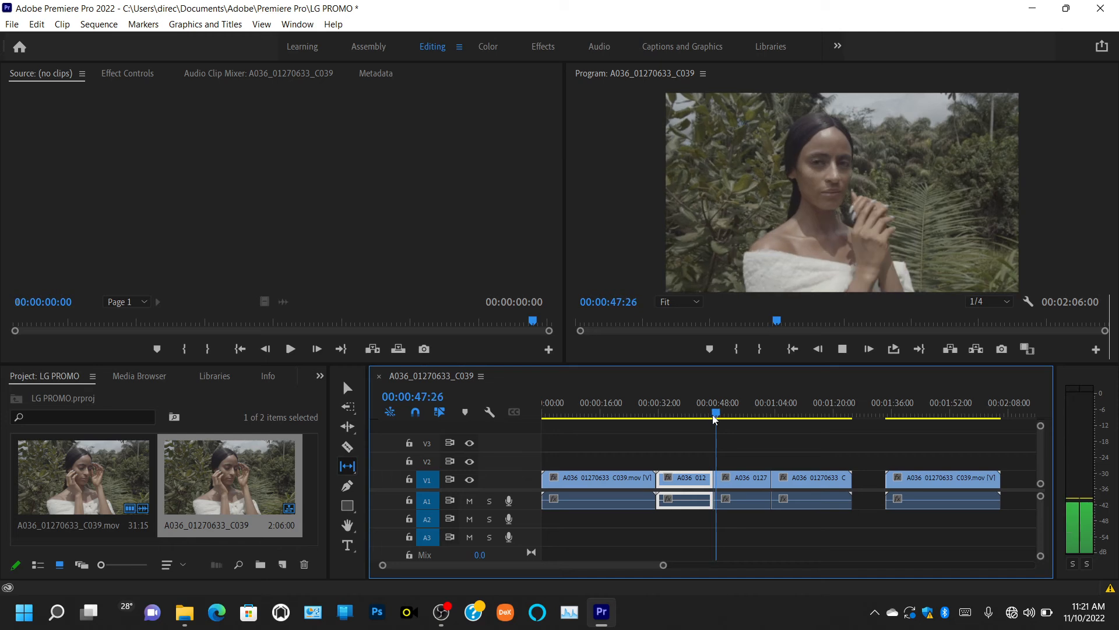
key(space)
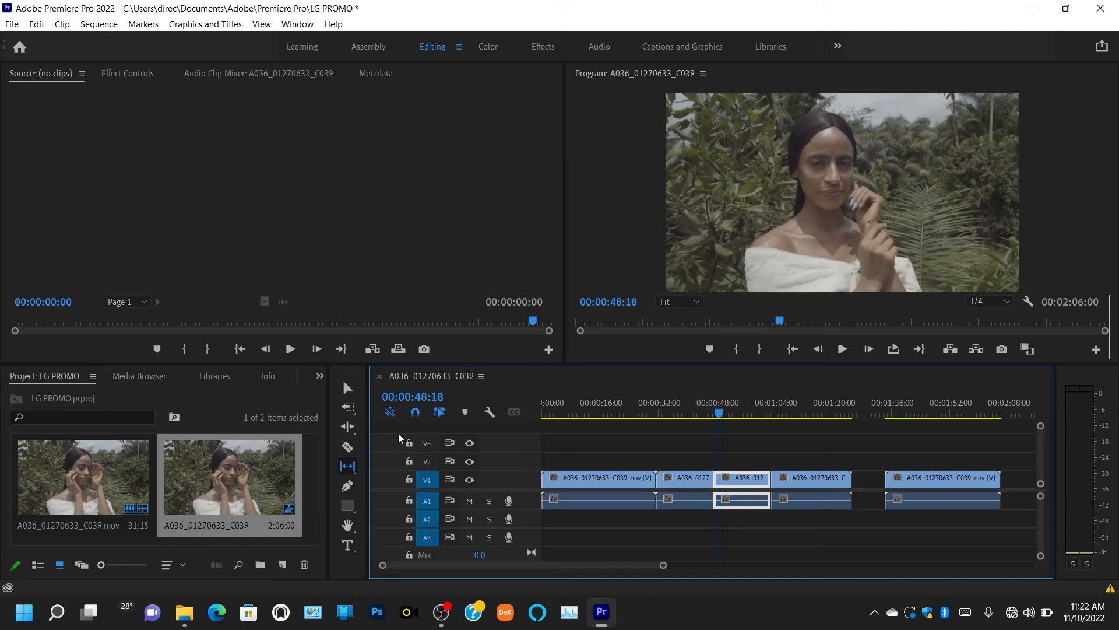
At 00:00:48:18, draw a Pen shape over the top of the woman's head and a wide rectangle across her face.
click(350, 492)
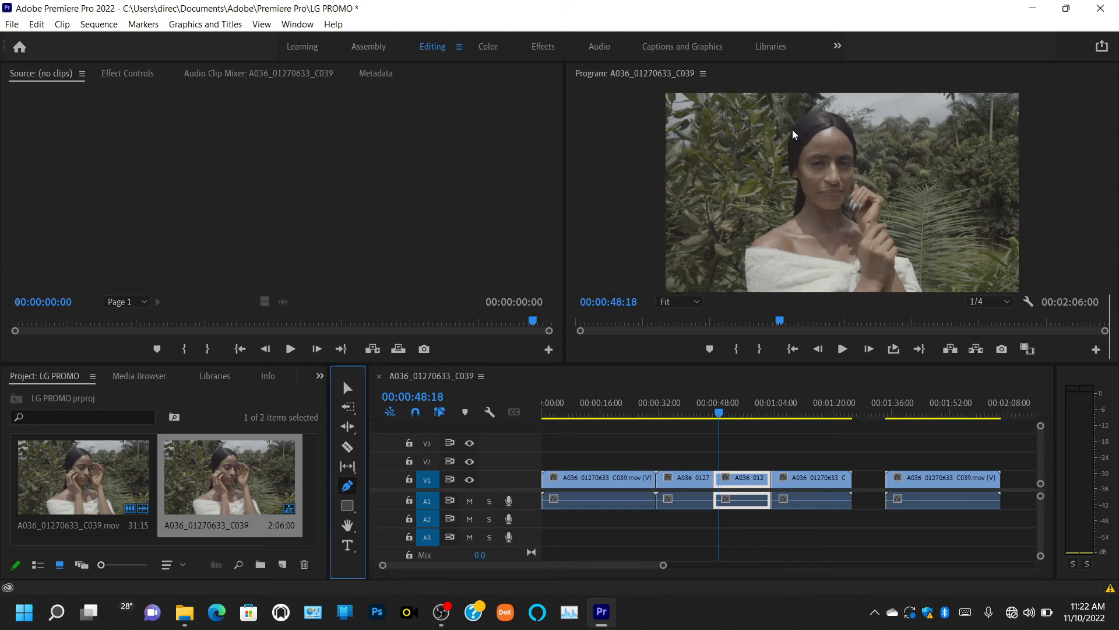
click(792, 128)
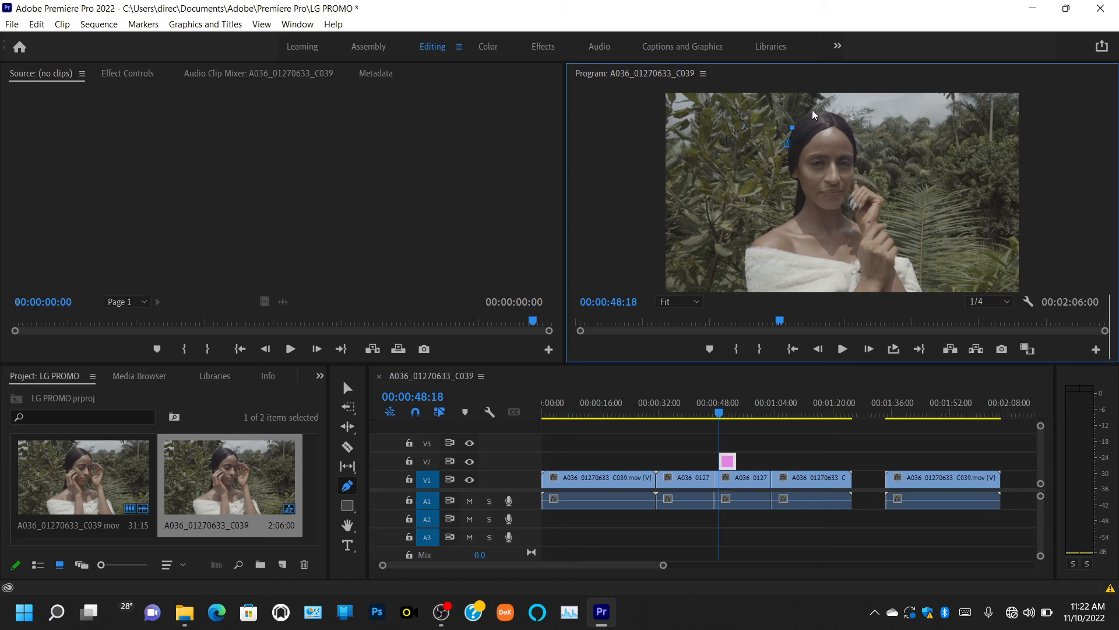
click(812, 109)
click(821, 110)
click(841, 119)
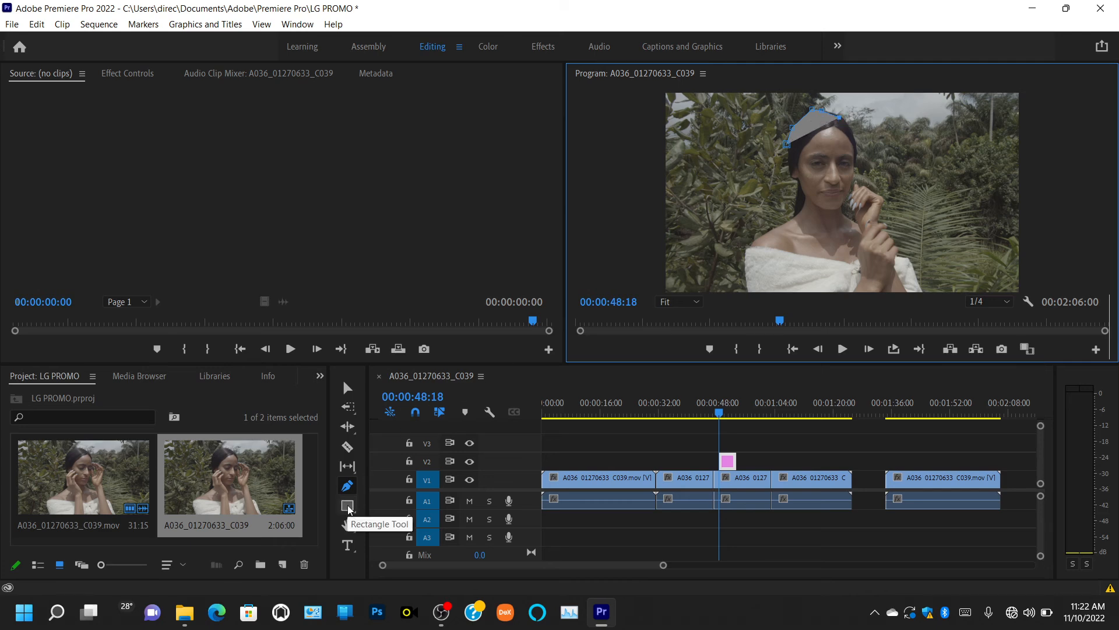
click(348, 507)
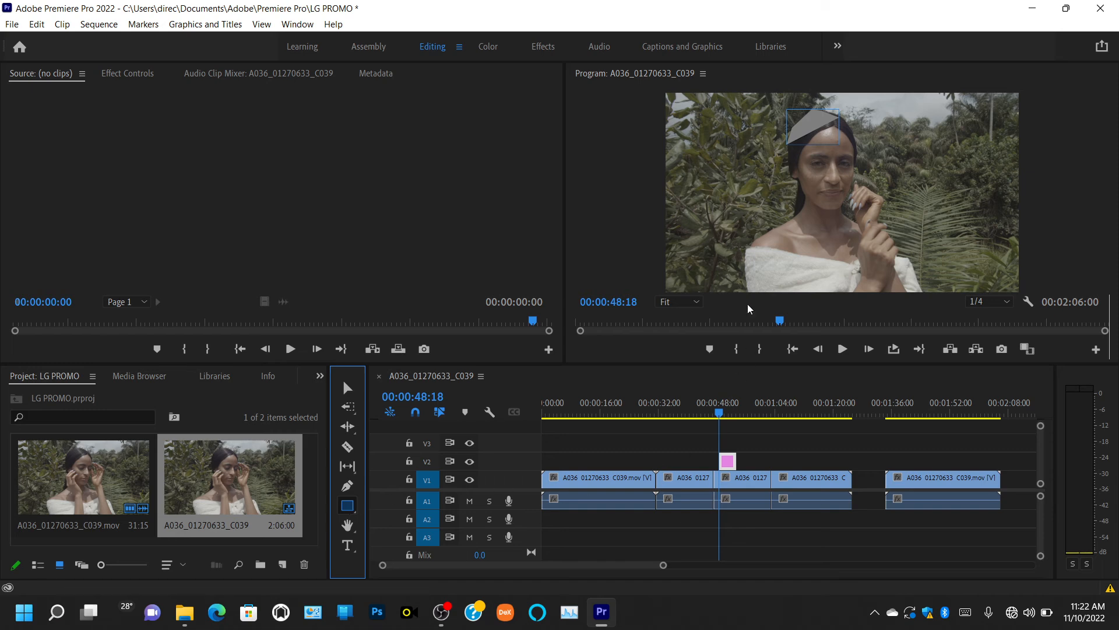
drag(739, 156, 916, 237)
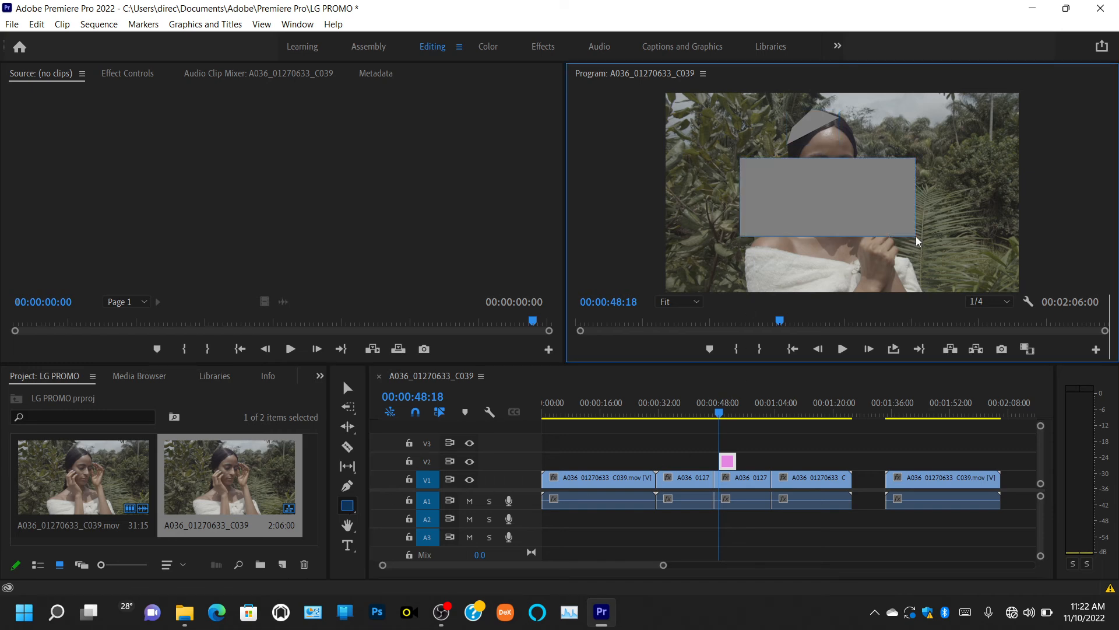
With the Hand tool active, shift the drawn graphic slightly upward in the program picture.
click(347, 528)
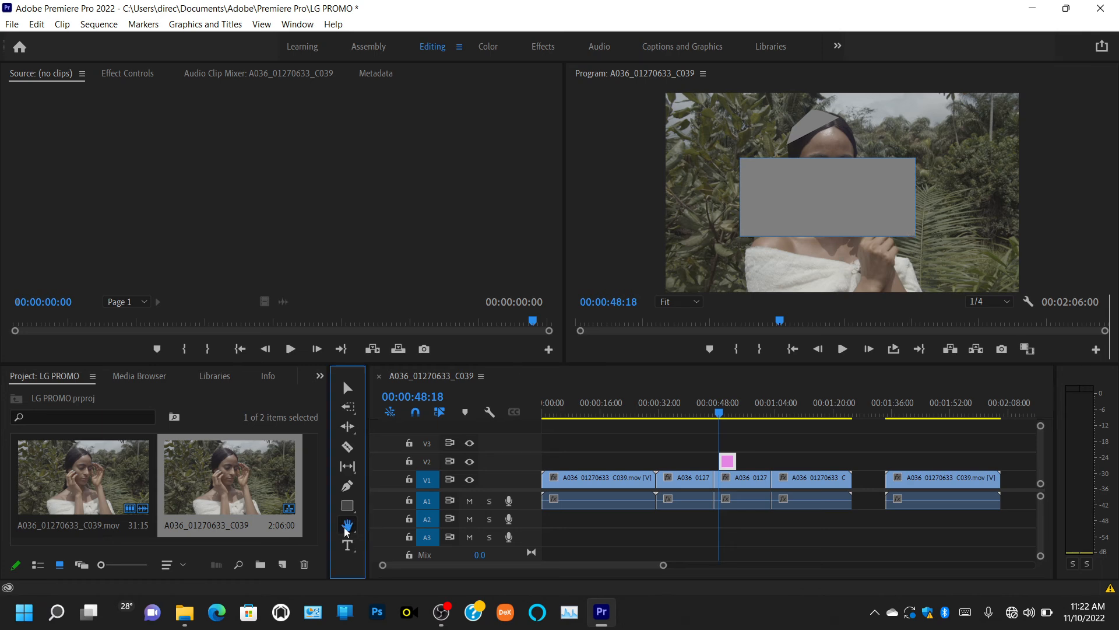
click(717, 245)
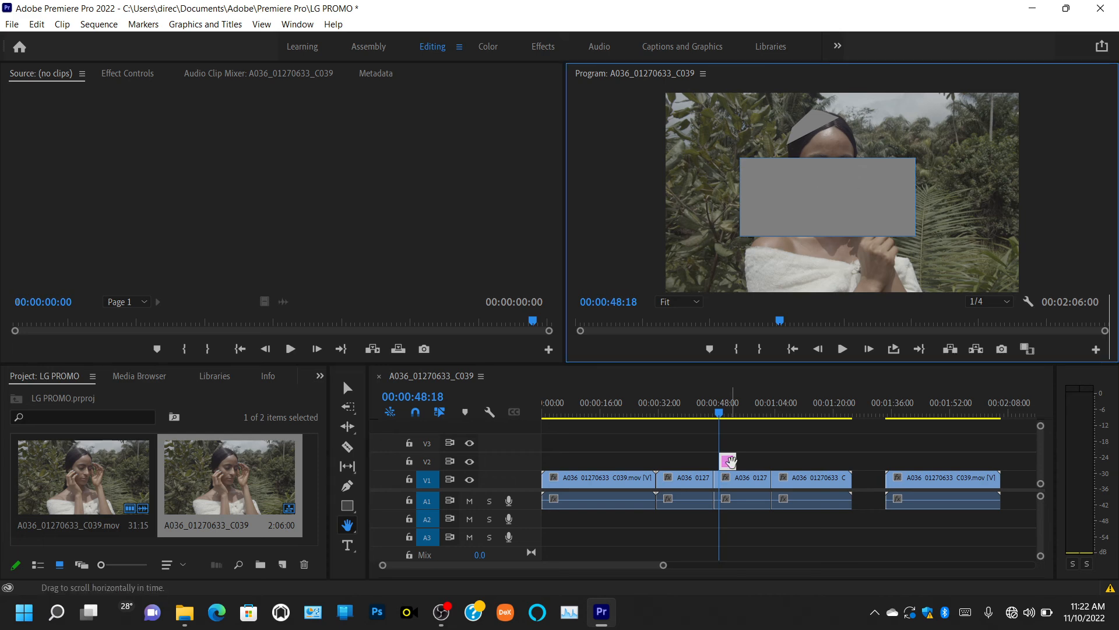
click(748, 446)
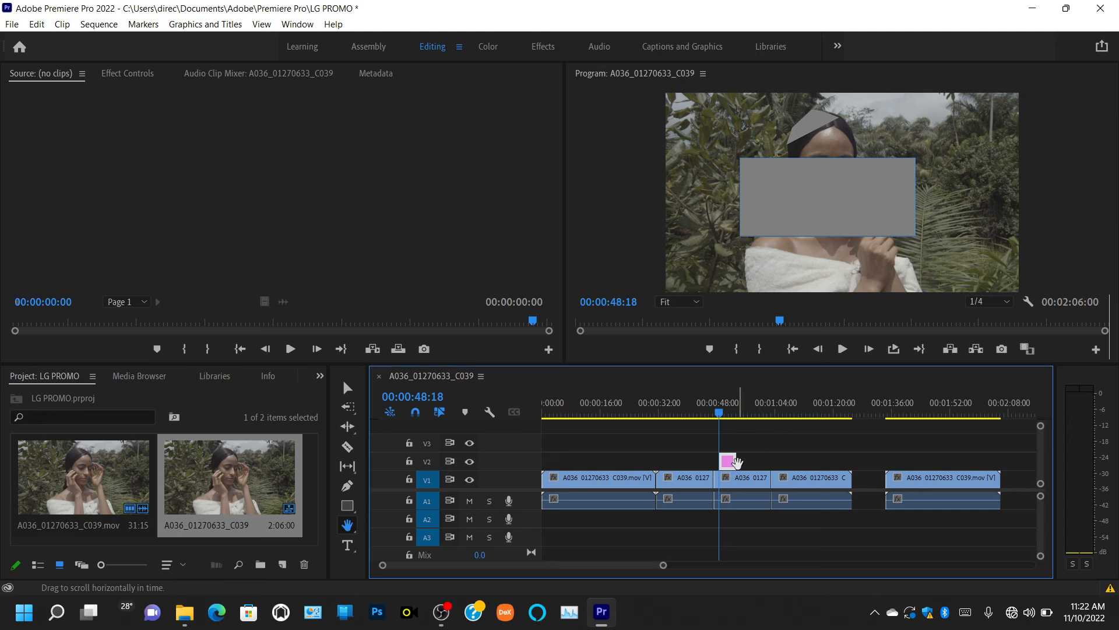
click(841, 184)
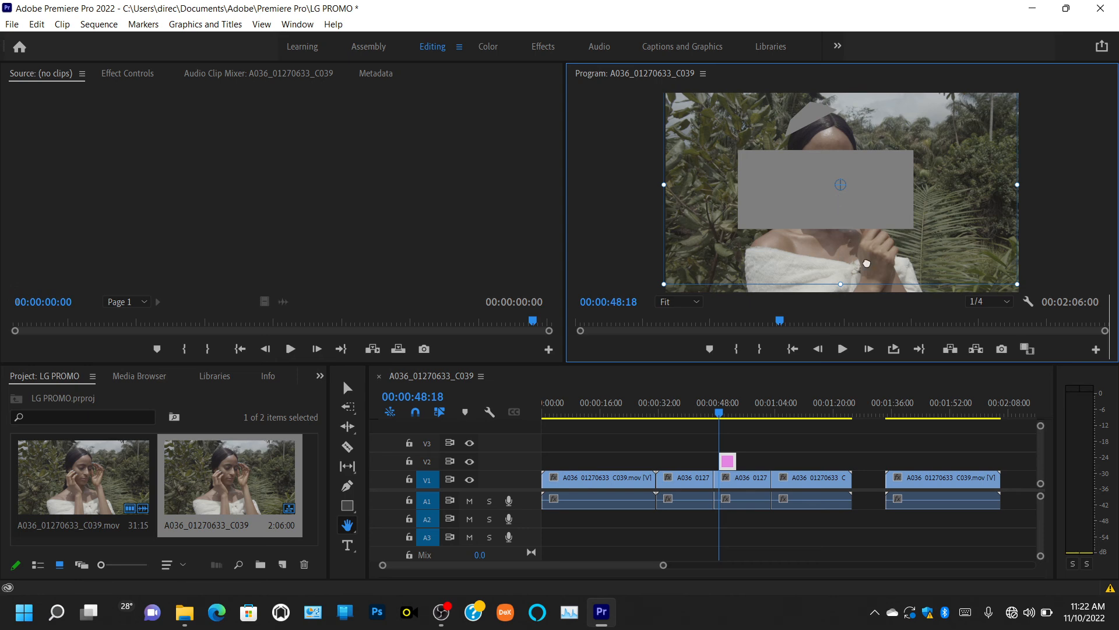
Examine the program picture at 200% zoom by panning with the Hand tool, ending back at Fit.
click(691, 303)
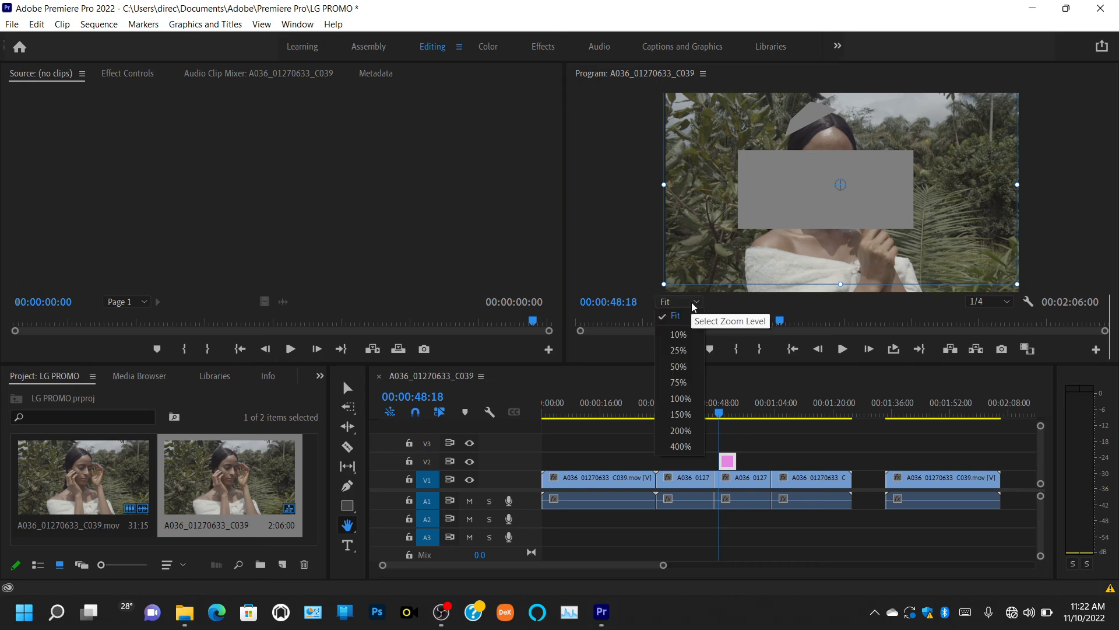
click(683, 430)
drag(807, 234, 869, 426)
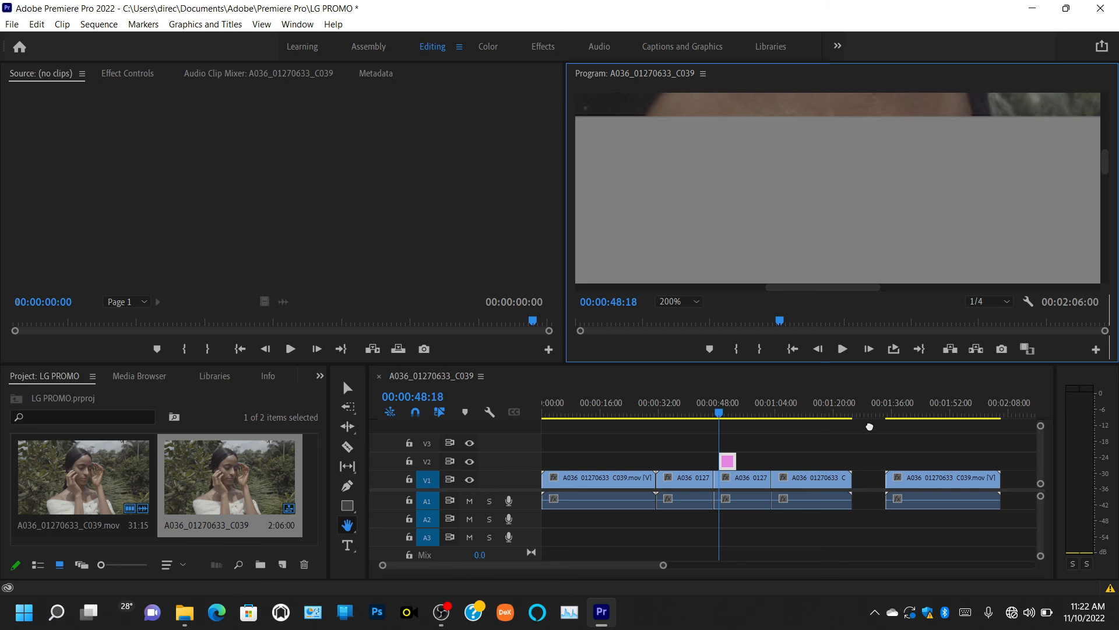
click(695, 302)
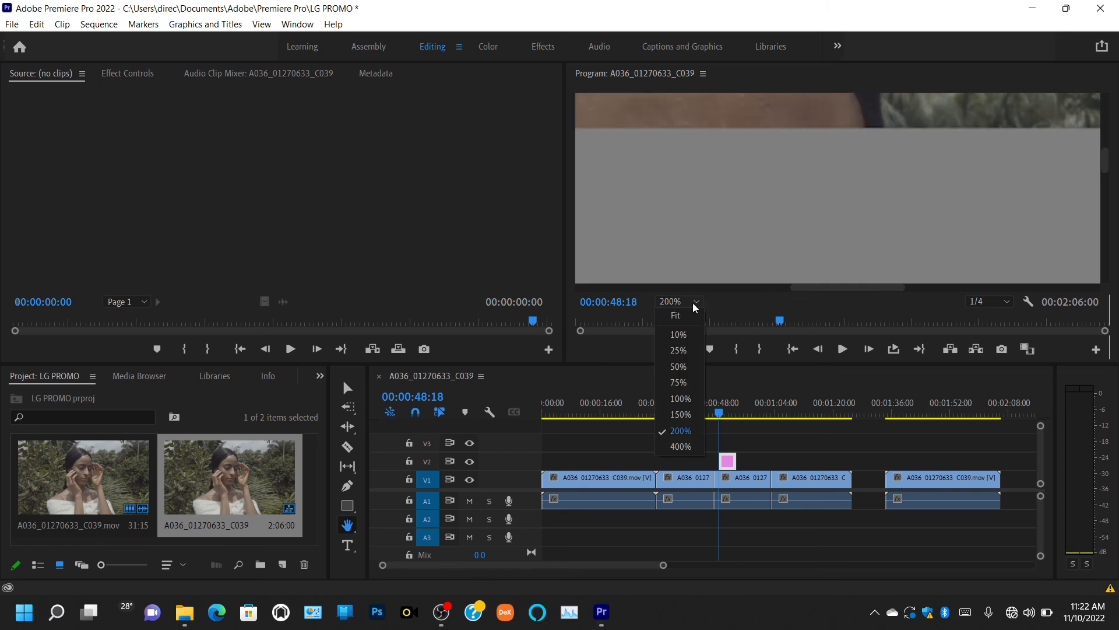
click(676, 315)
With the Type tool, add the text "JFHVJ;KB'LHPJOIHU" below the rectangle in the program picture.
click(347, 547)
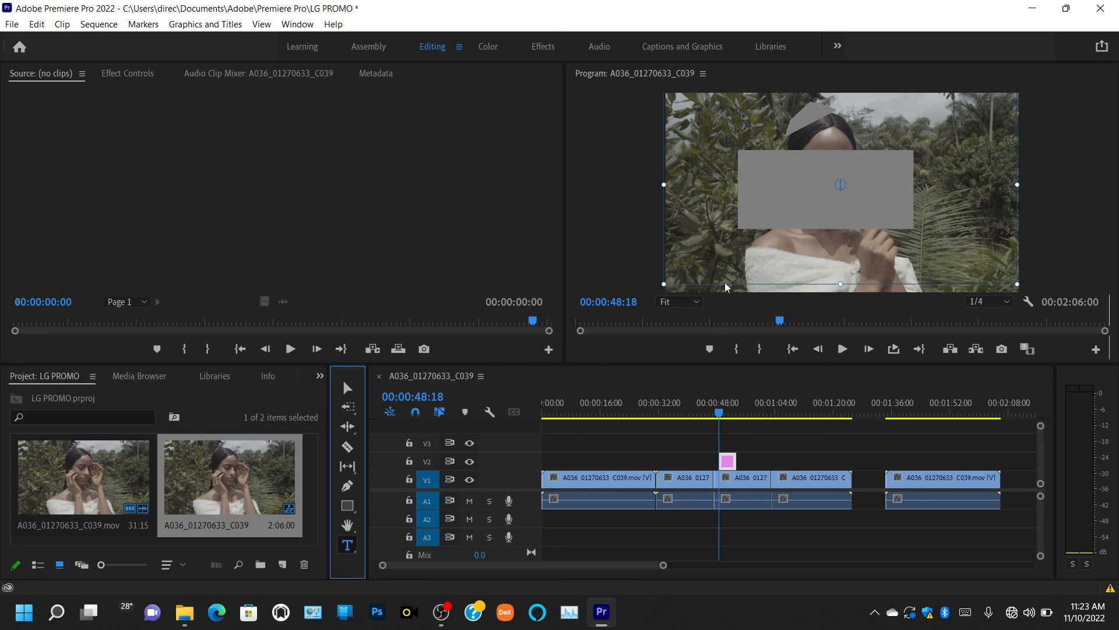
click(751, 257)
click(768, 446)
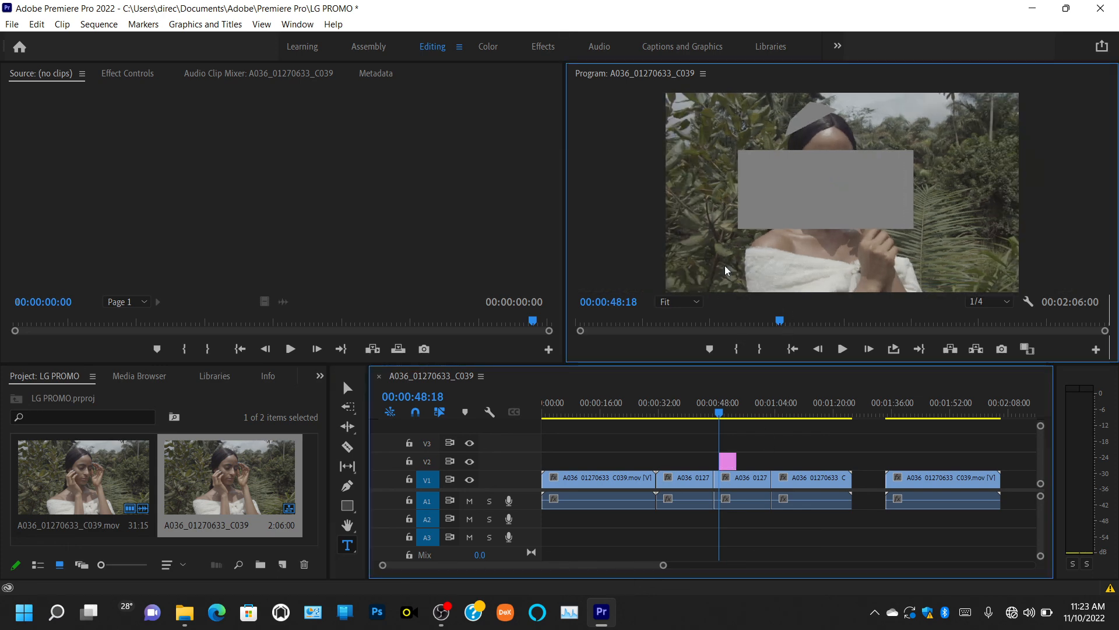
text(JFHVJ;KB'LHPJOIHU)
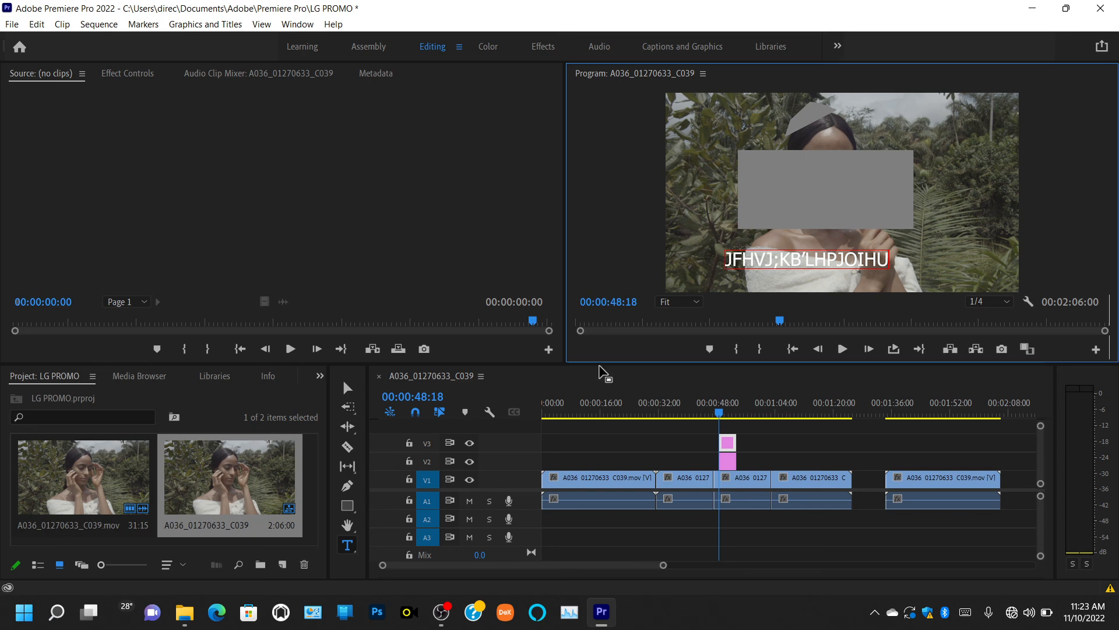
click(444, 617)
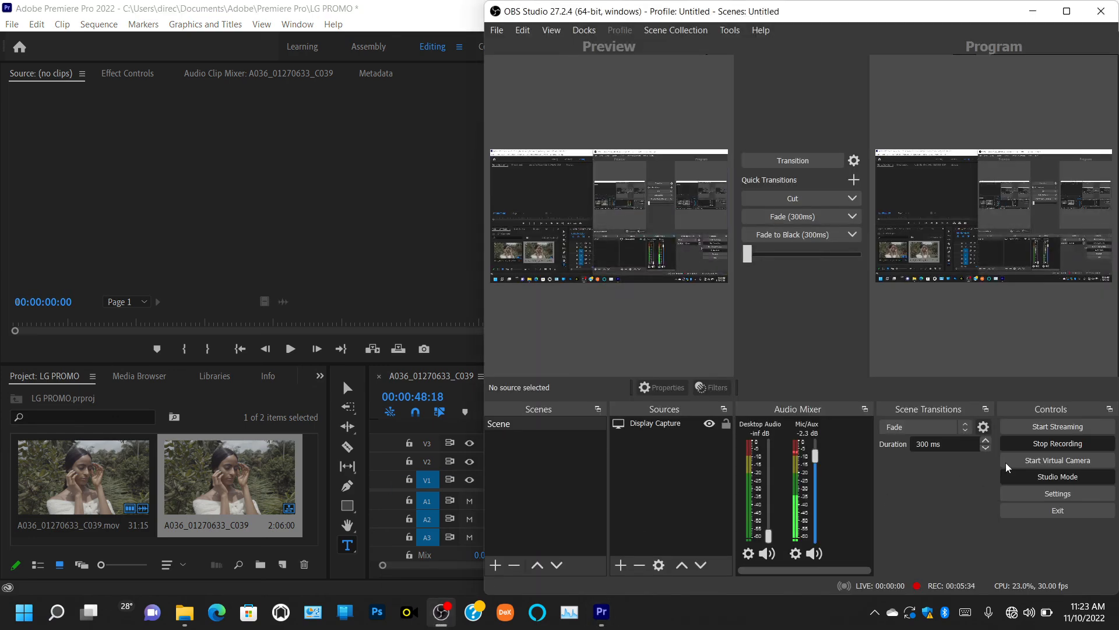